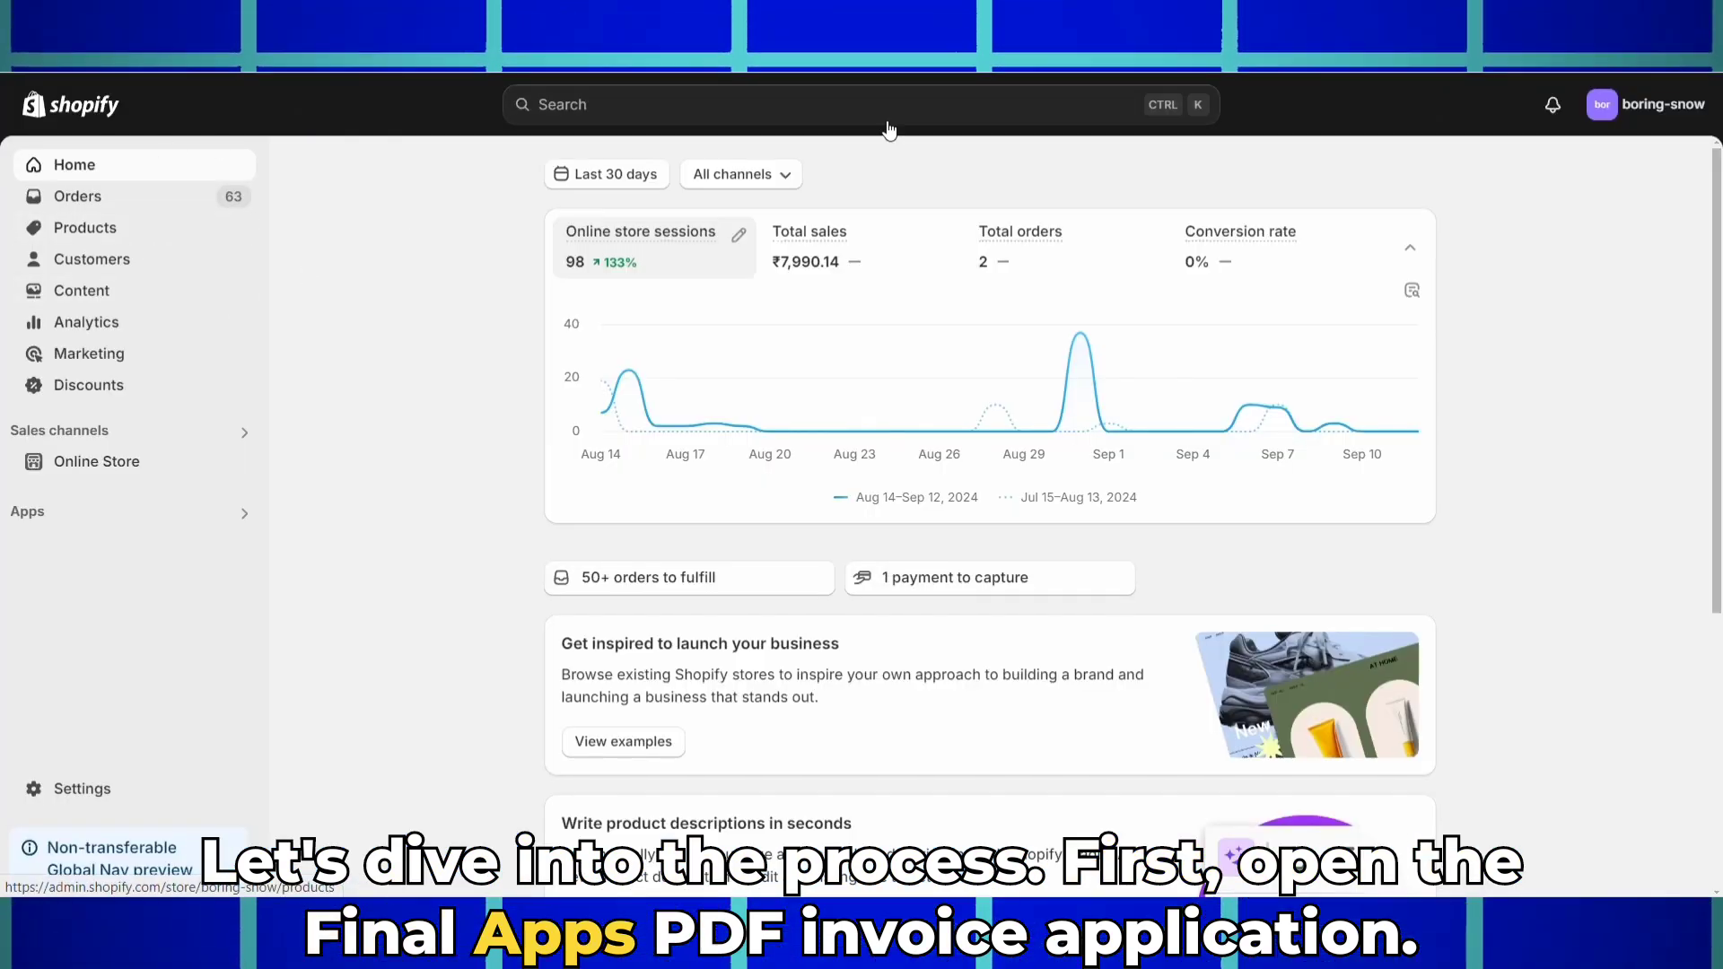
- Find the F: PDF Invoice app among installed apps and open its Templates section
click(849, 103)
click(536, 152)
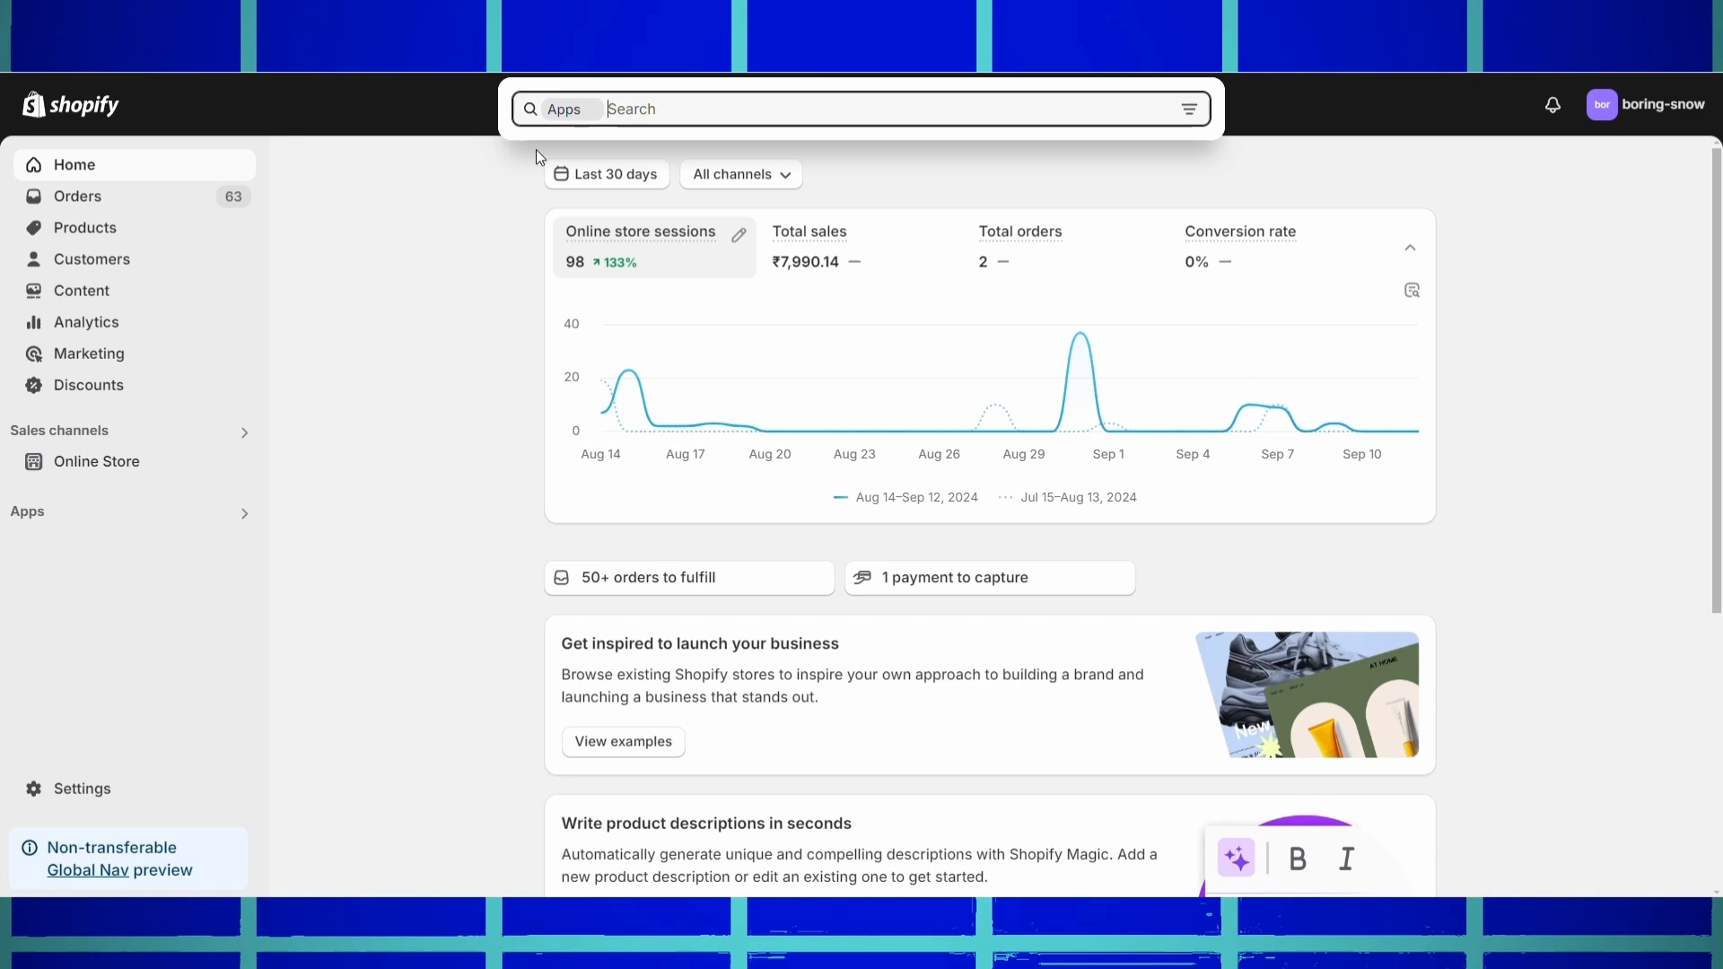
click(669, 232)
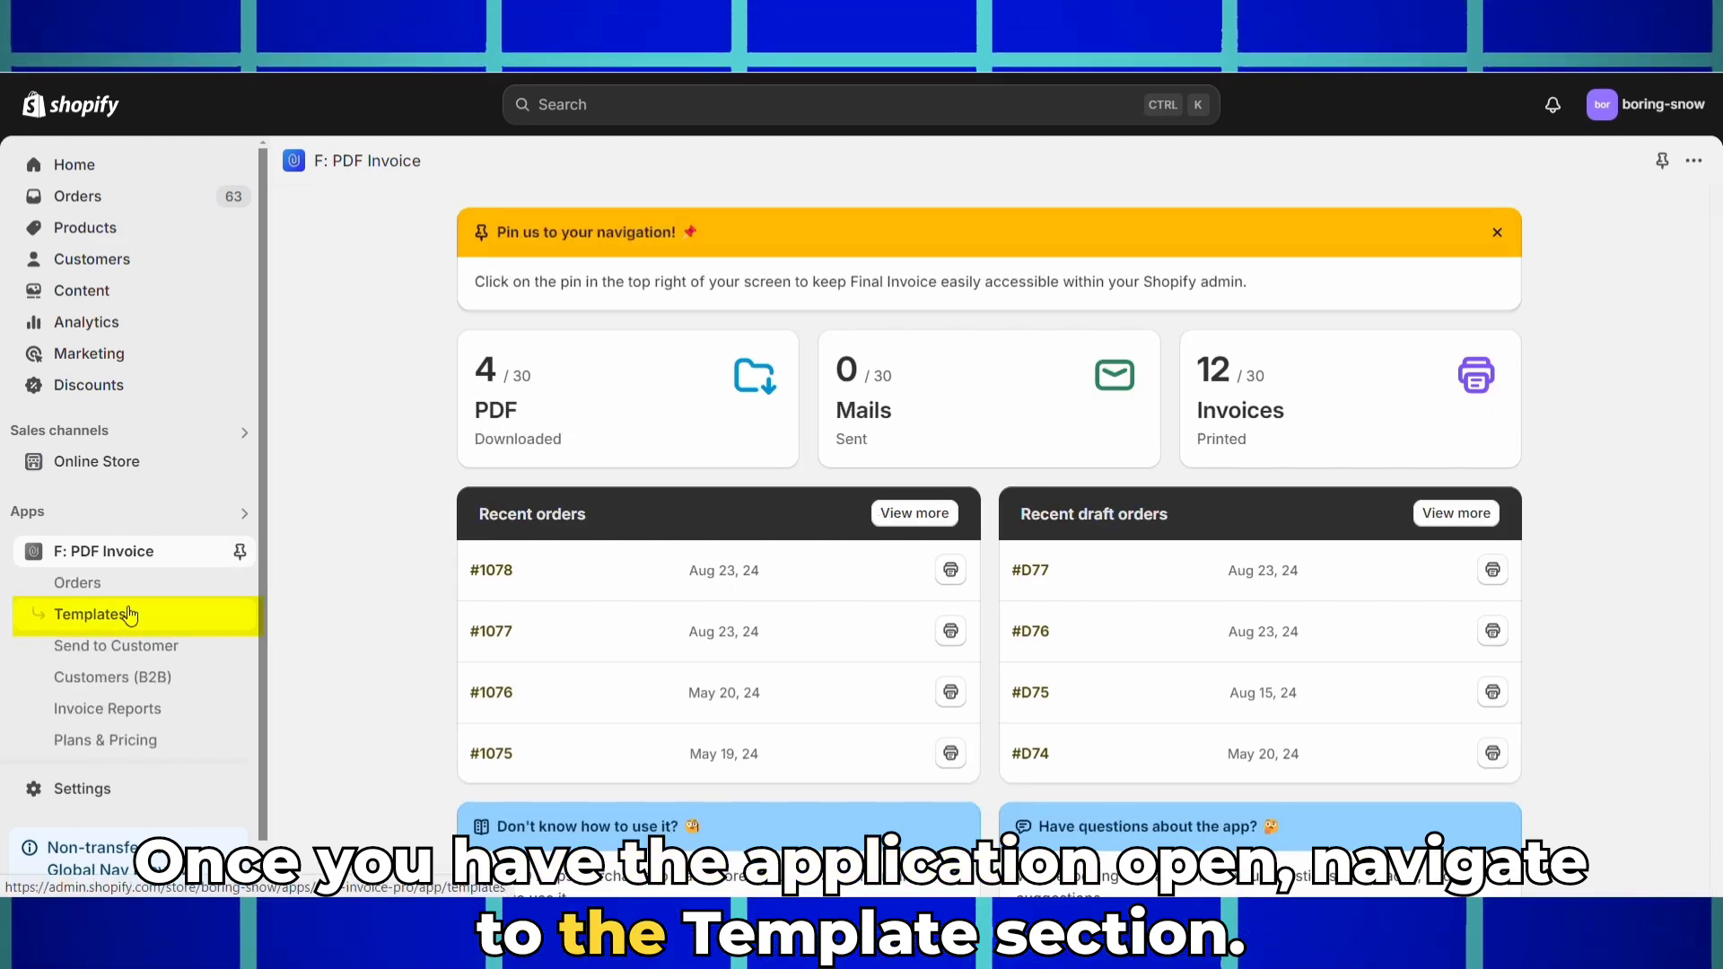
click(130, 616)
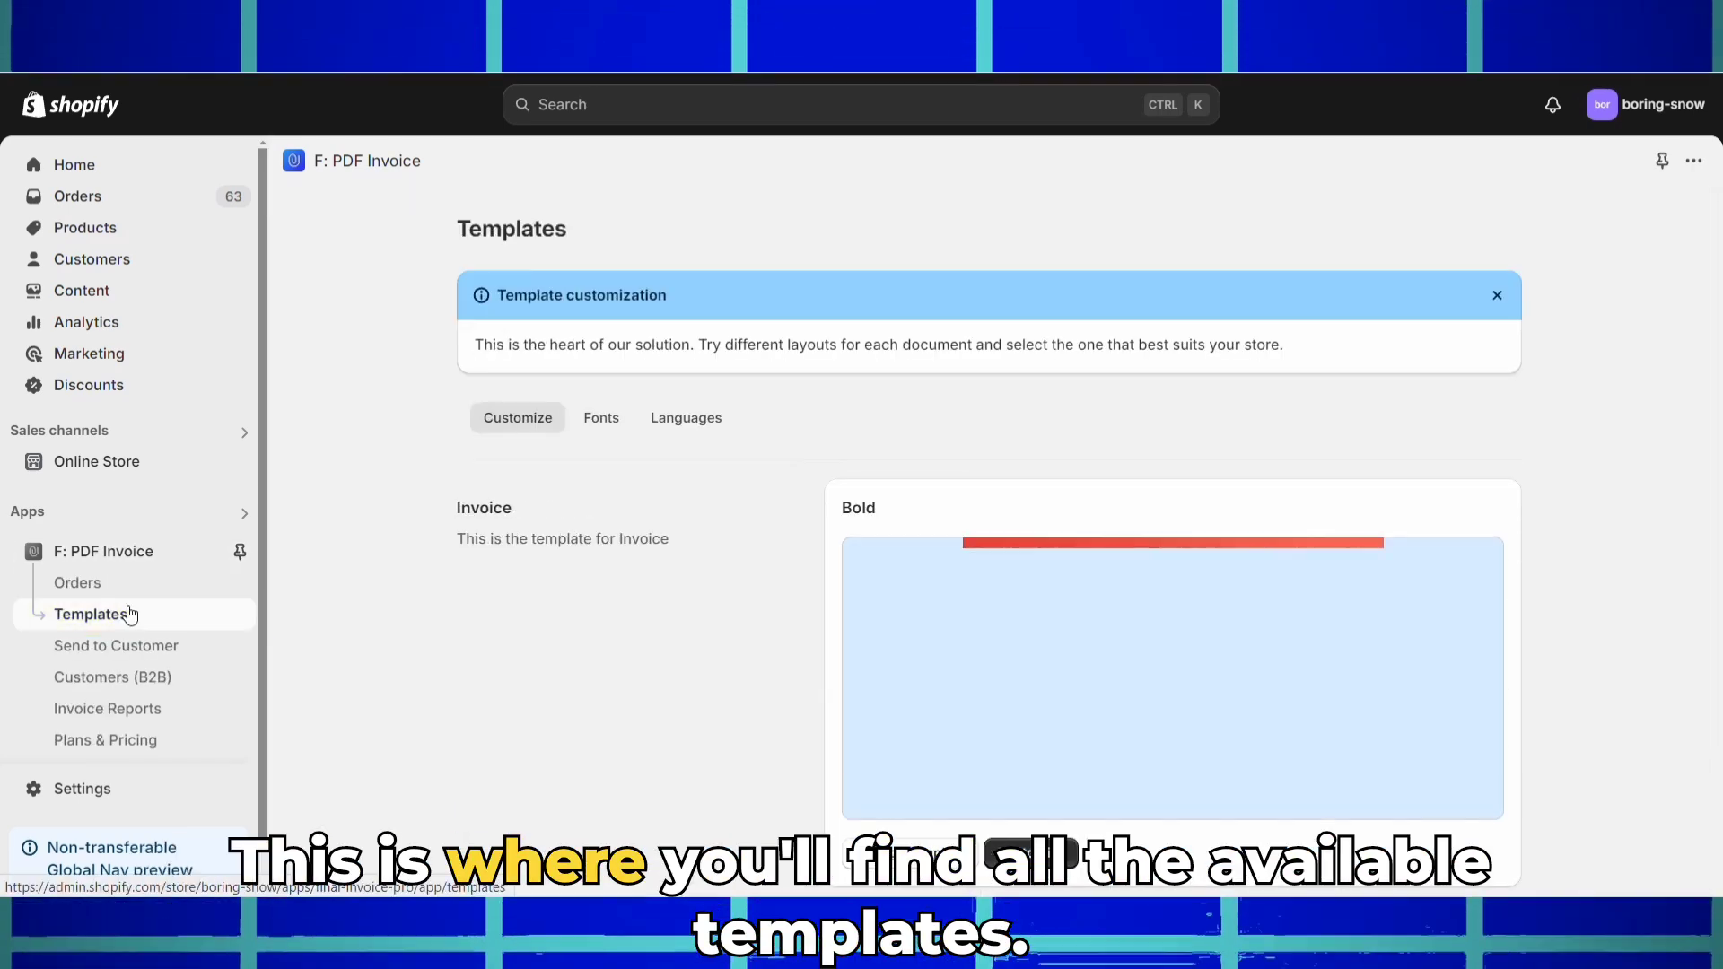
scroll(922, 496, down, 2)
scroll(921, 498, down, 2)
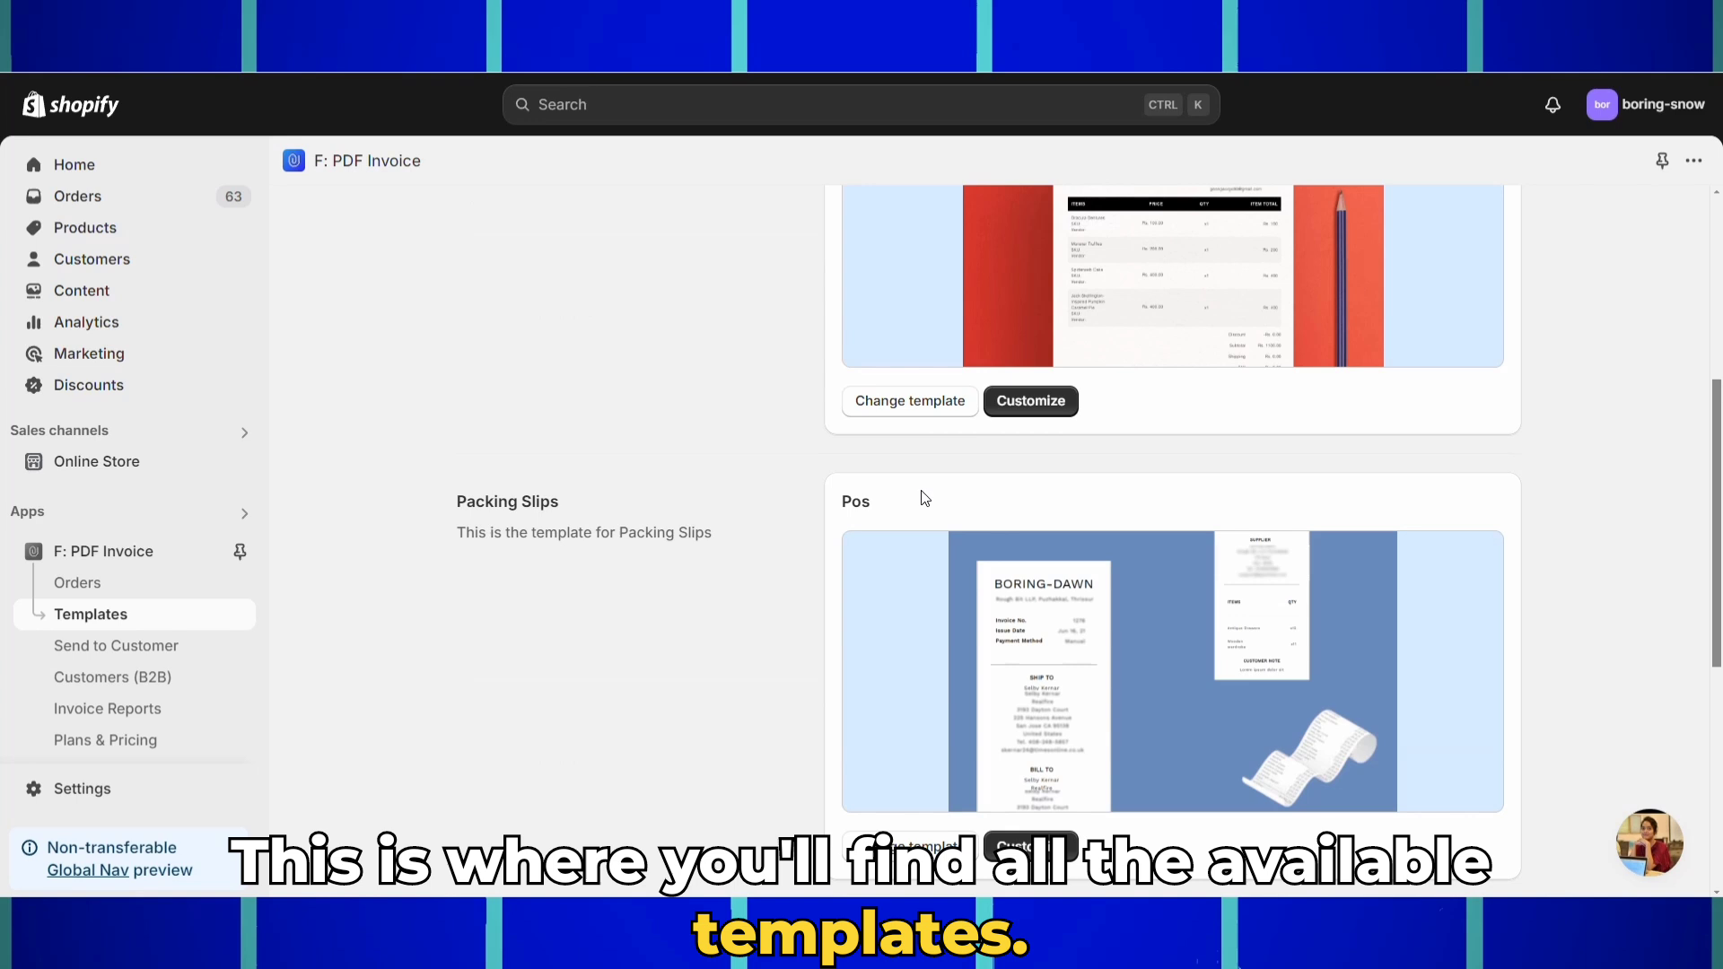
scroll(921, 498, down, 2)
scroll(920, 499, down, 1)
scroll(922, 498, up, 5)
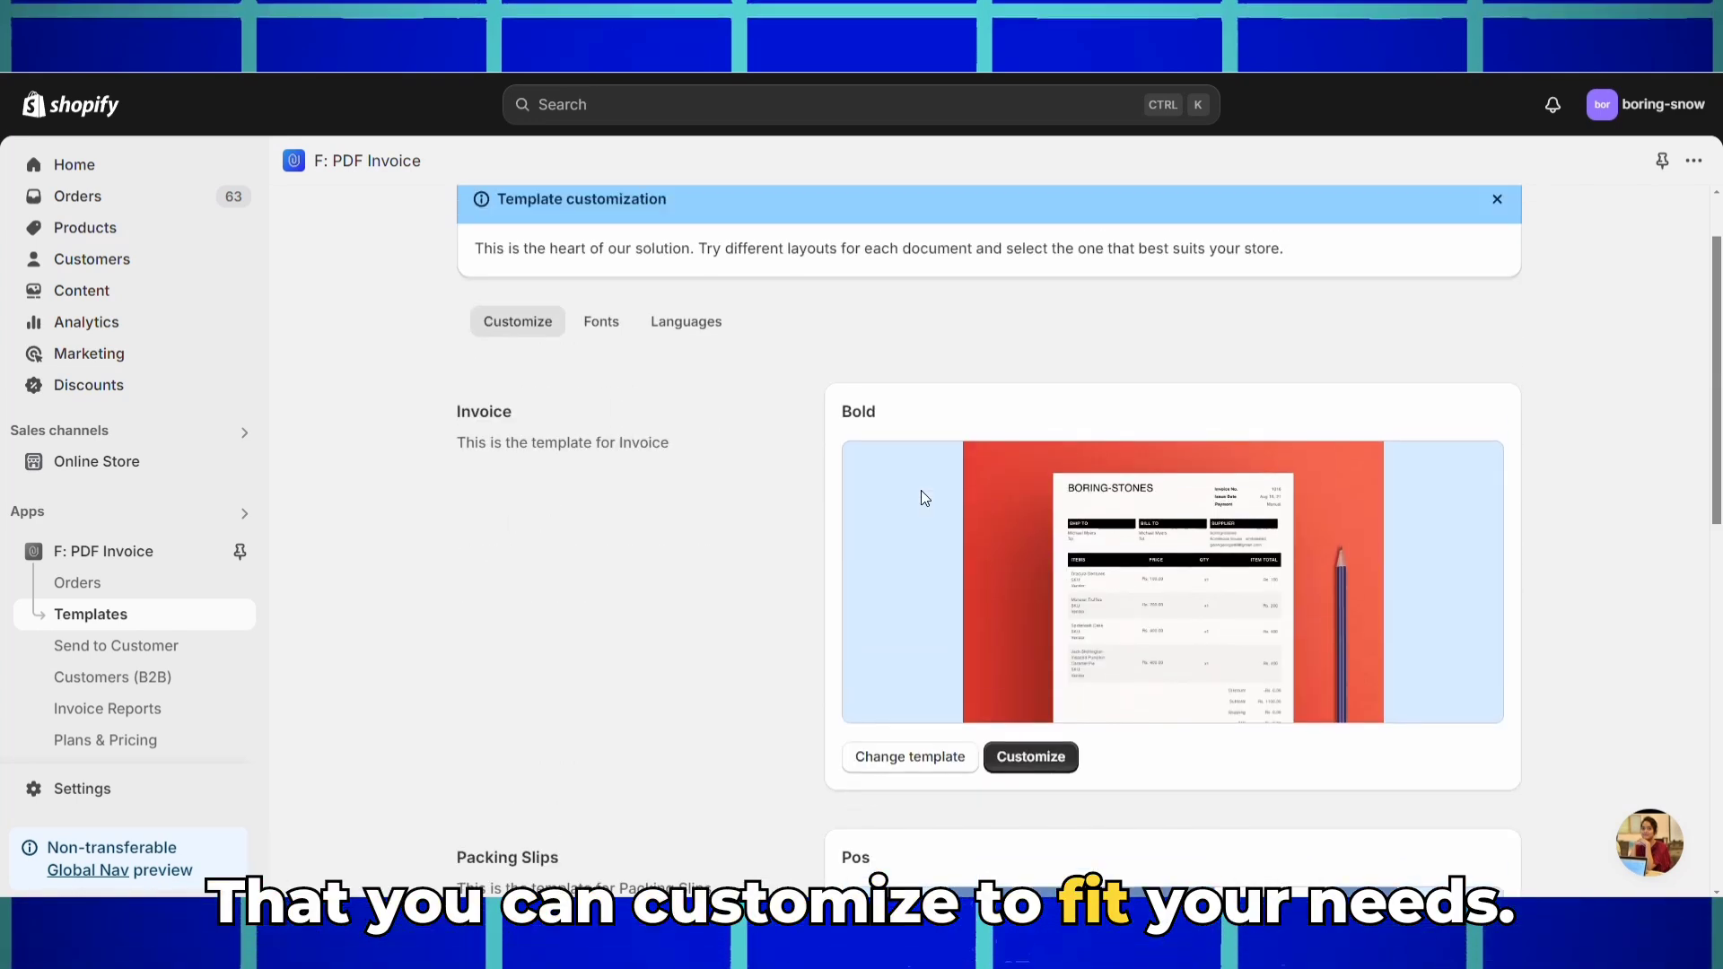
scroll(921, 497, down, 1)
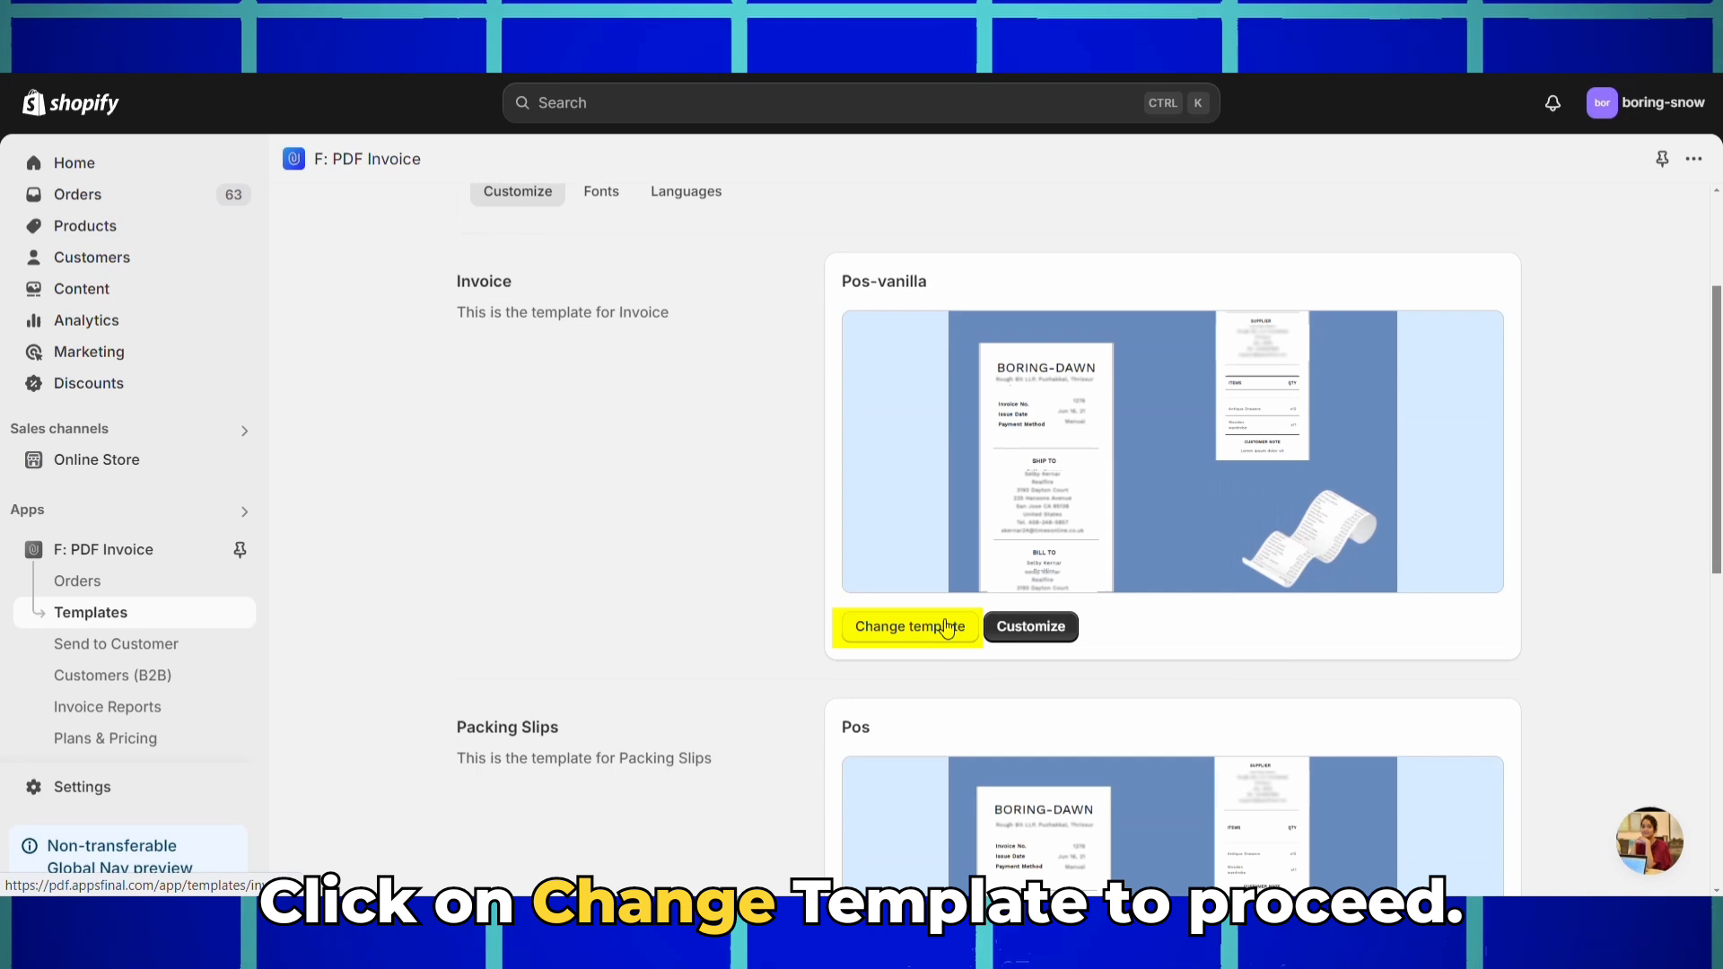
- Replace the invoice's Pos-vanilla design with POS Bold from the template gallery
click(947, 629)
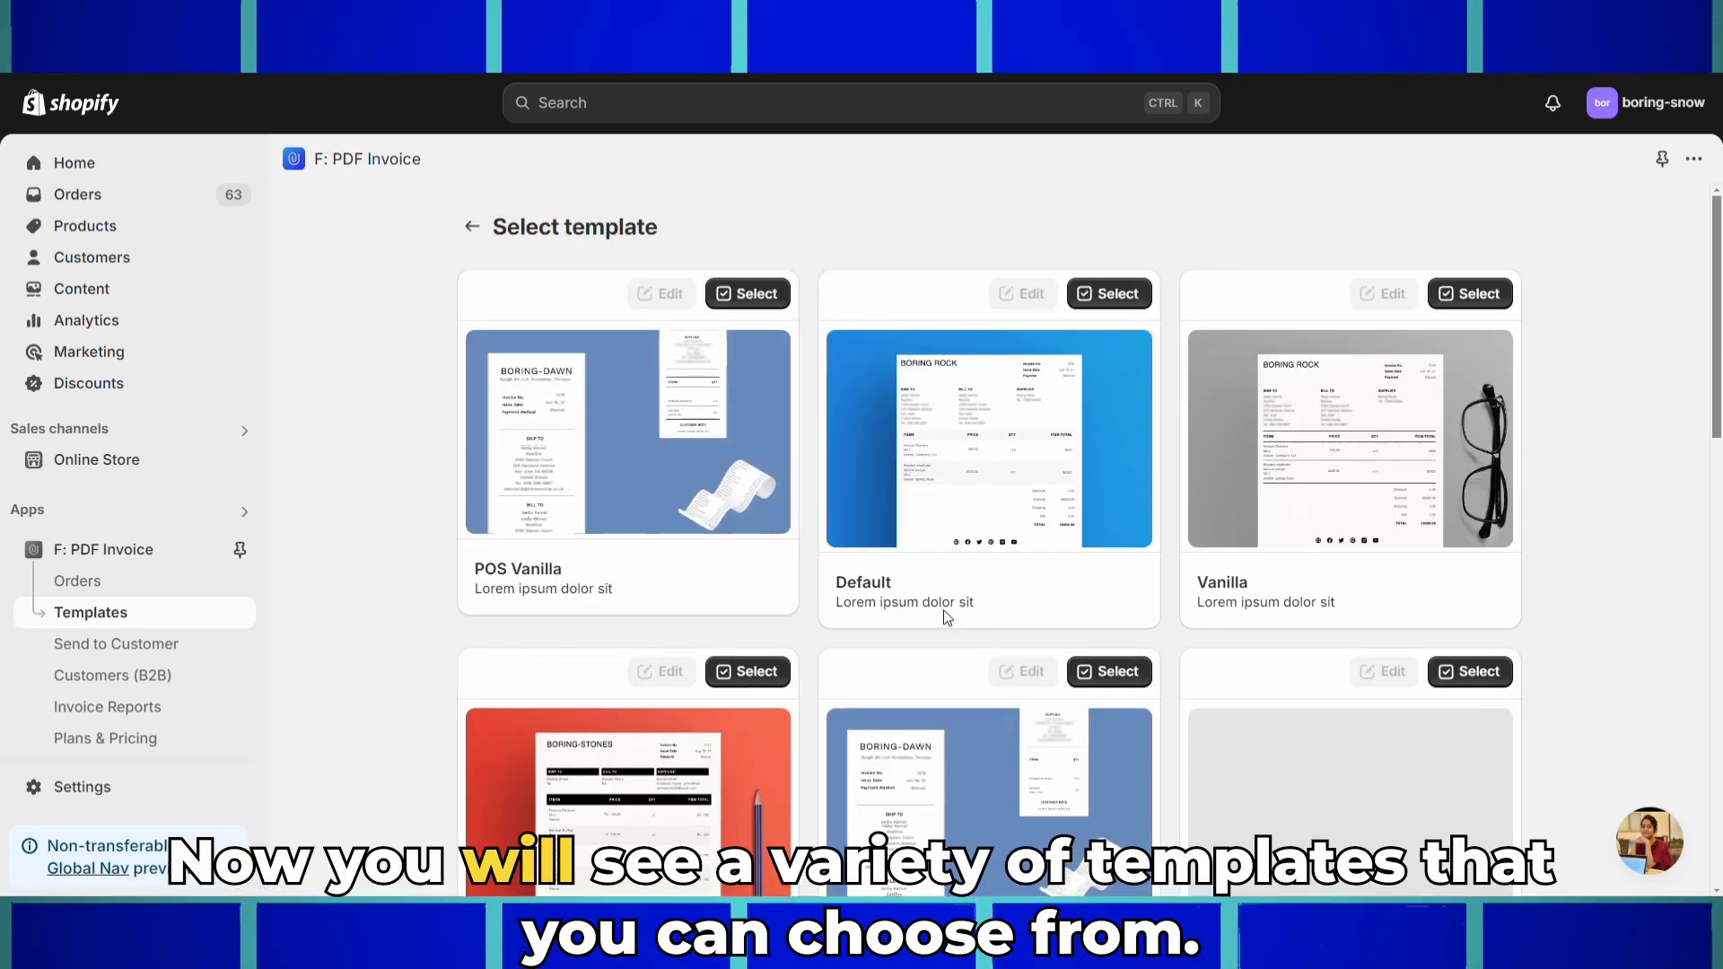
scroll(748, 453, down, 1)
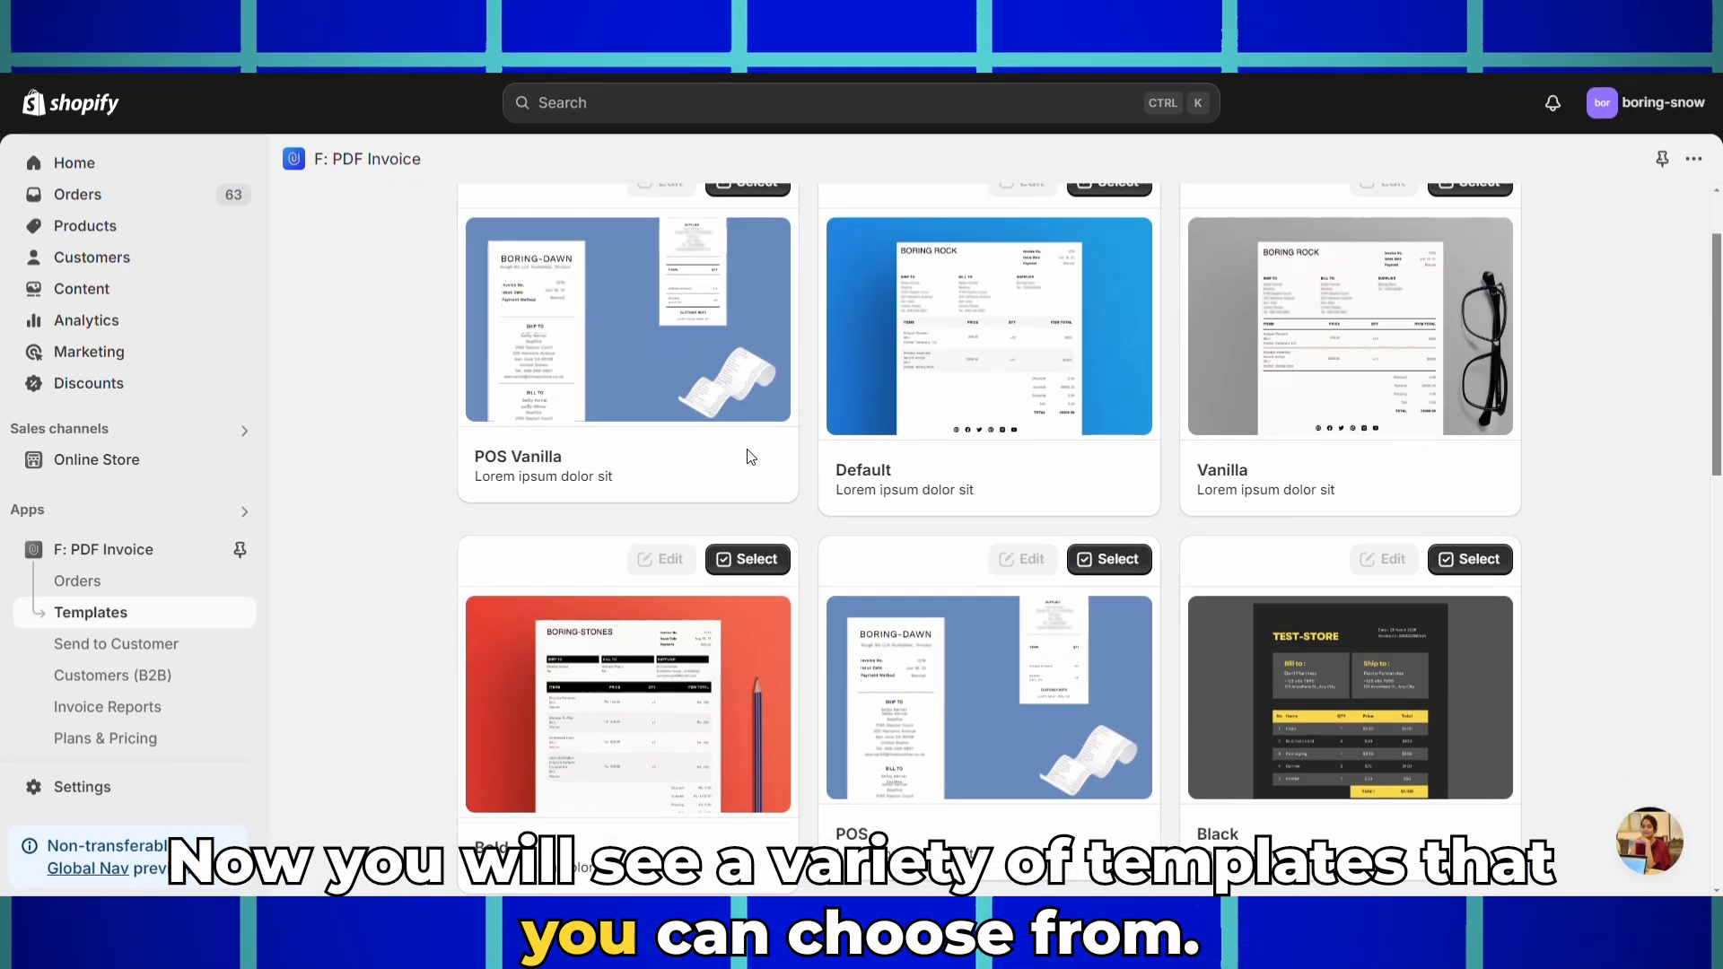
scroll(746, 454, down, 2)
scroll(745, 454, down, 1)
scroll(747, 457, down, 2)
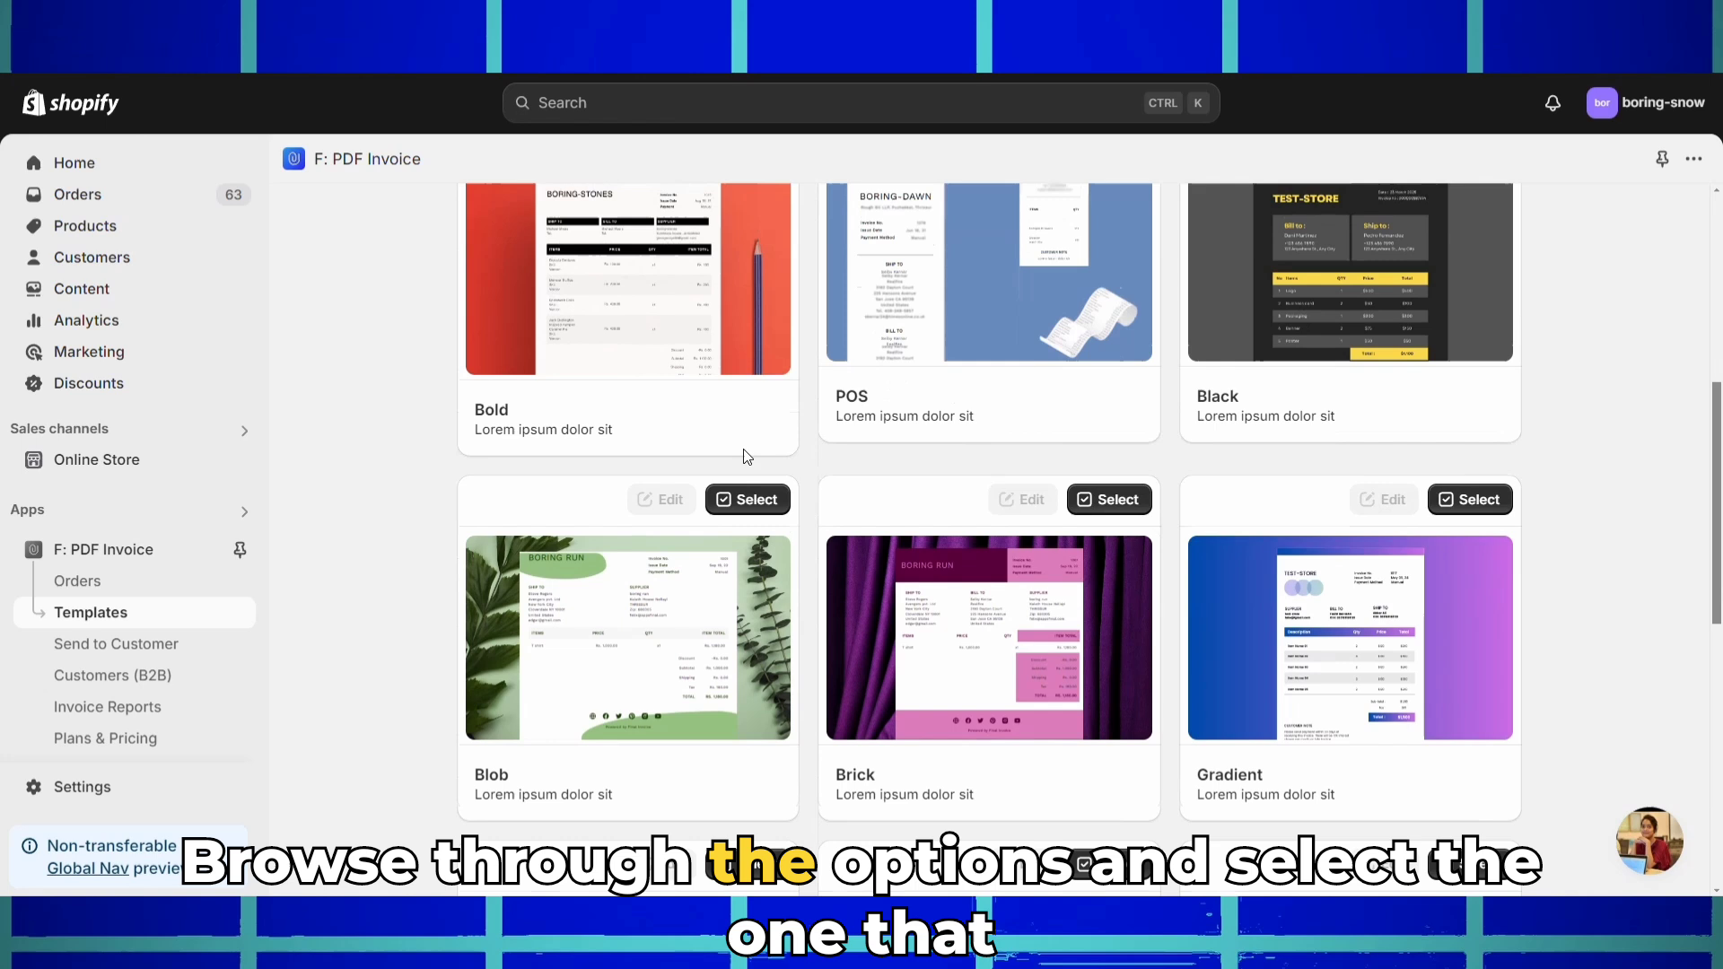
scroll(747, 456, down, 1)
scroll(747, 457, down, 1)
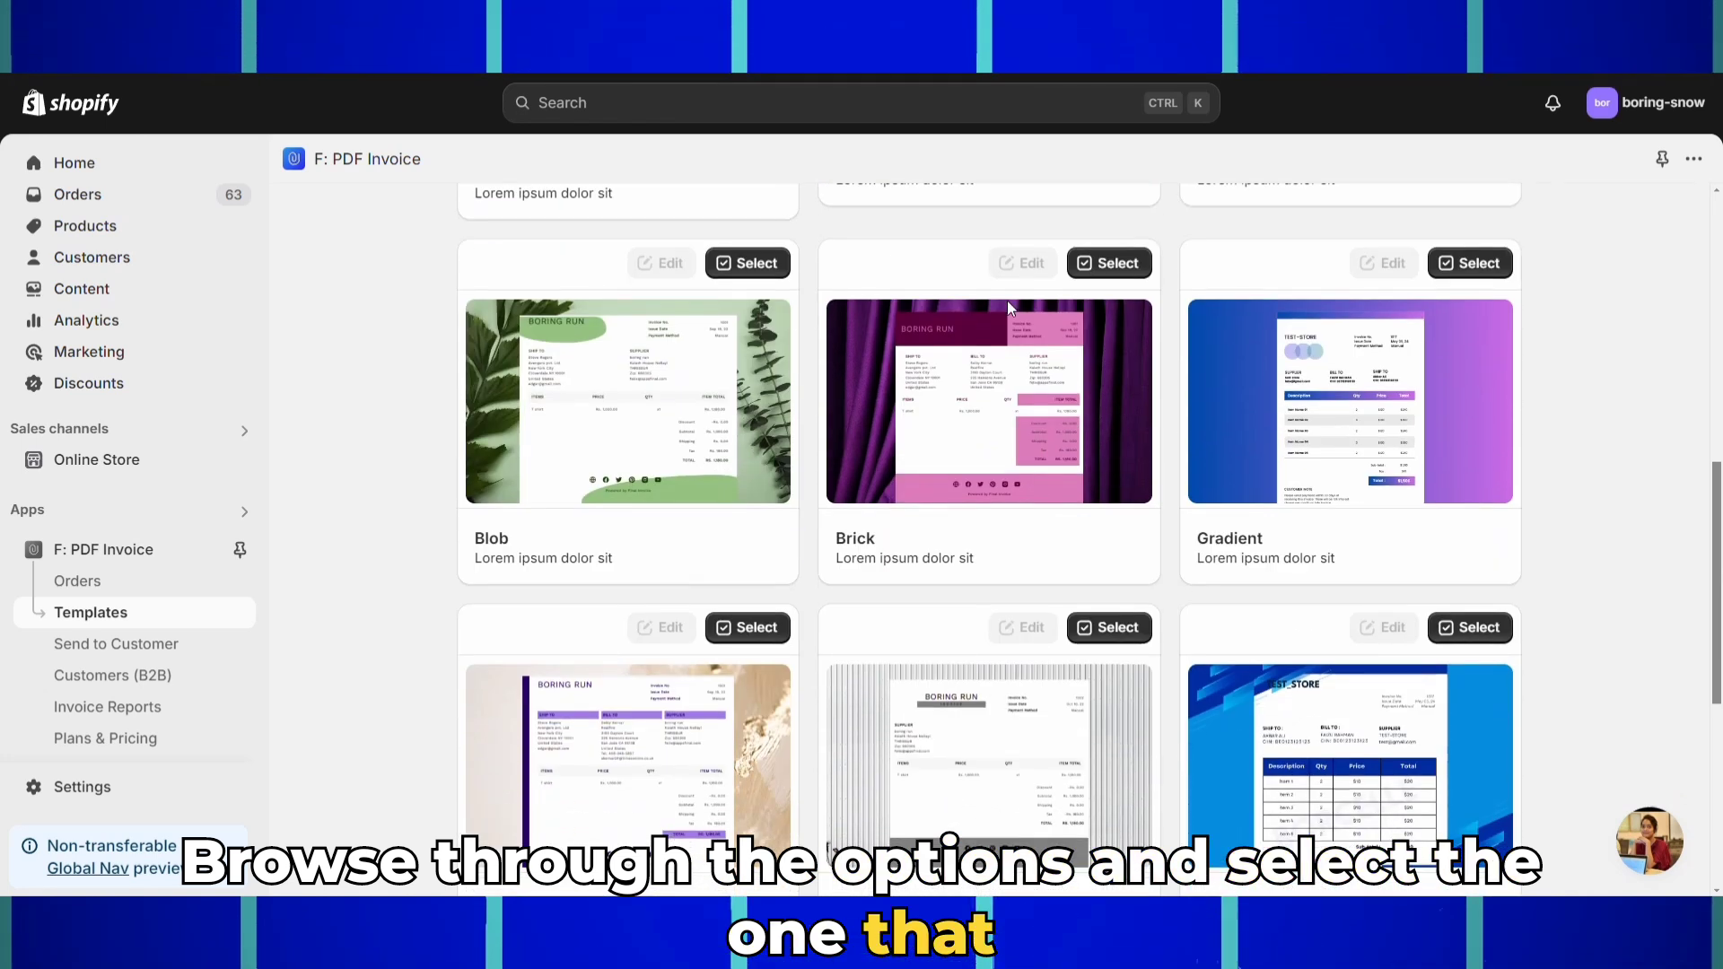
scroll(1229, 651, down, 2)
scroll(1221, 632, down, 1)
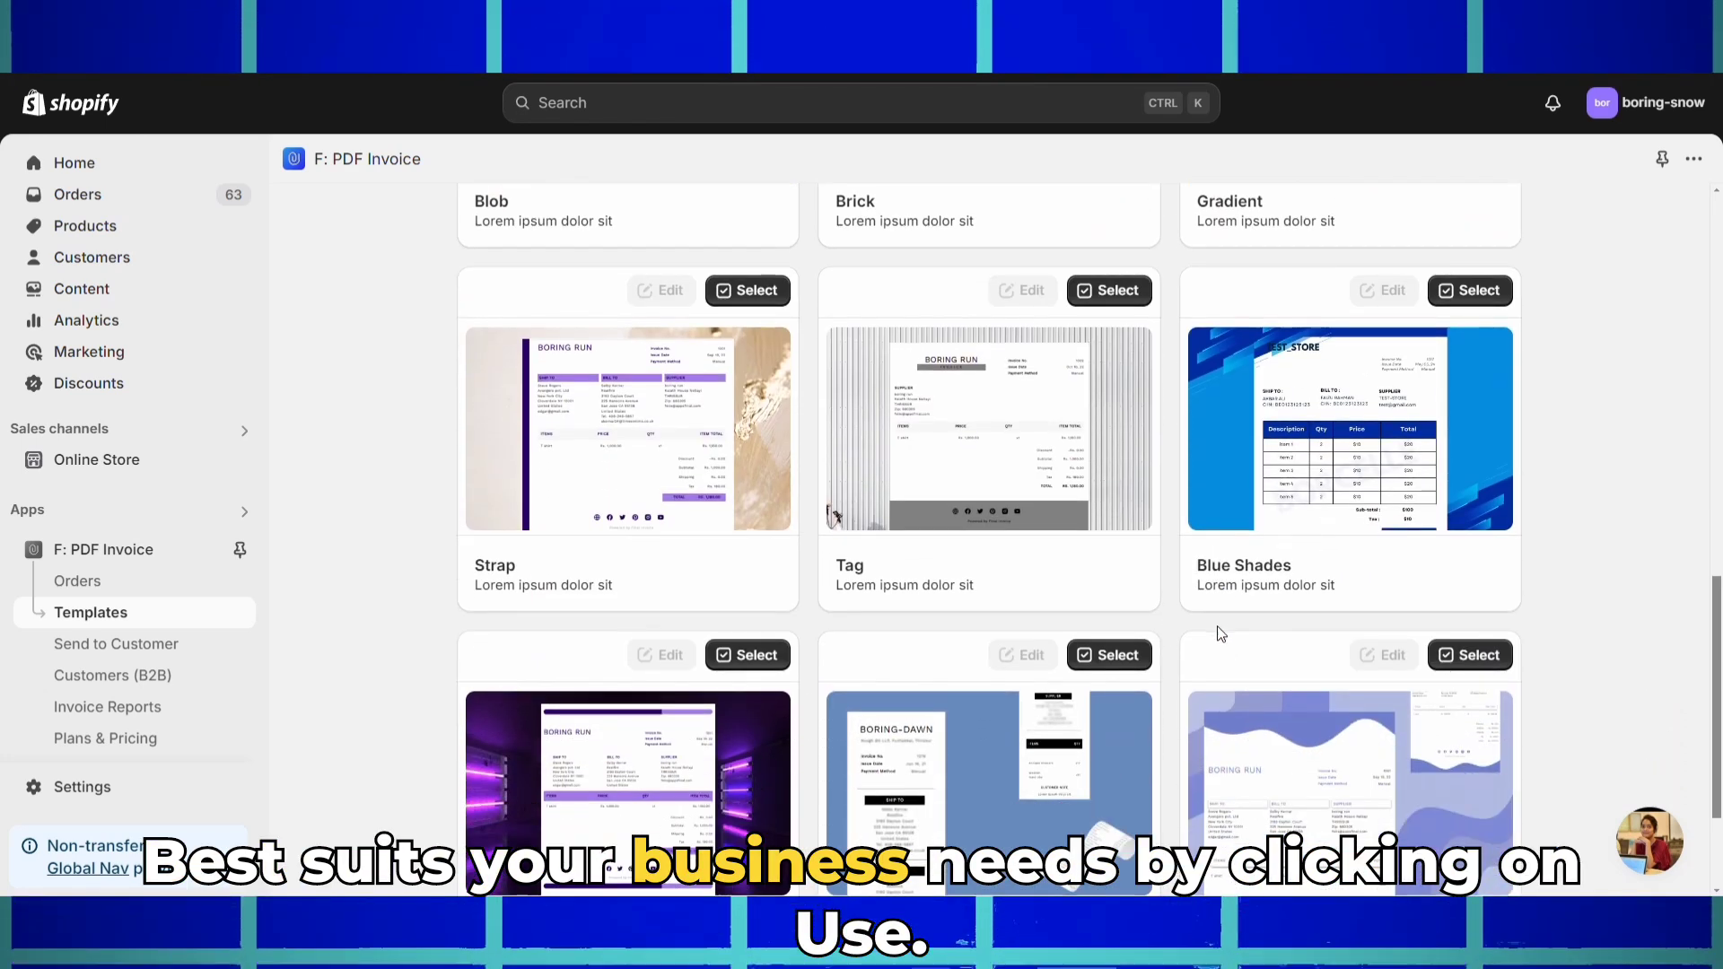
click(1119, 656)
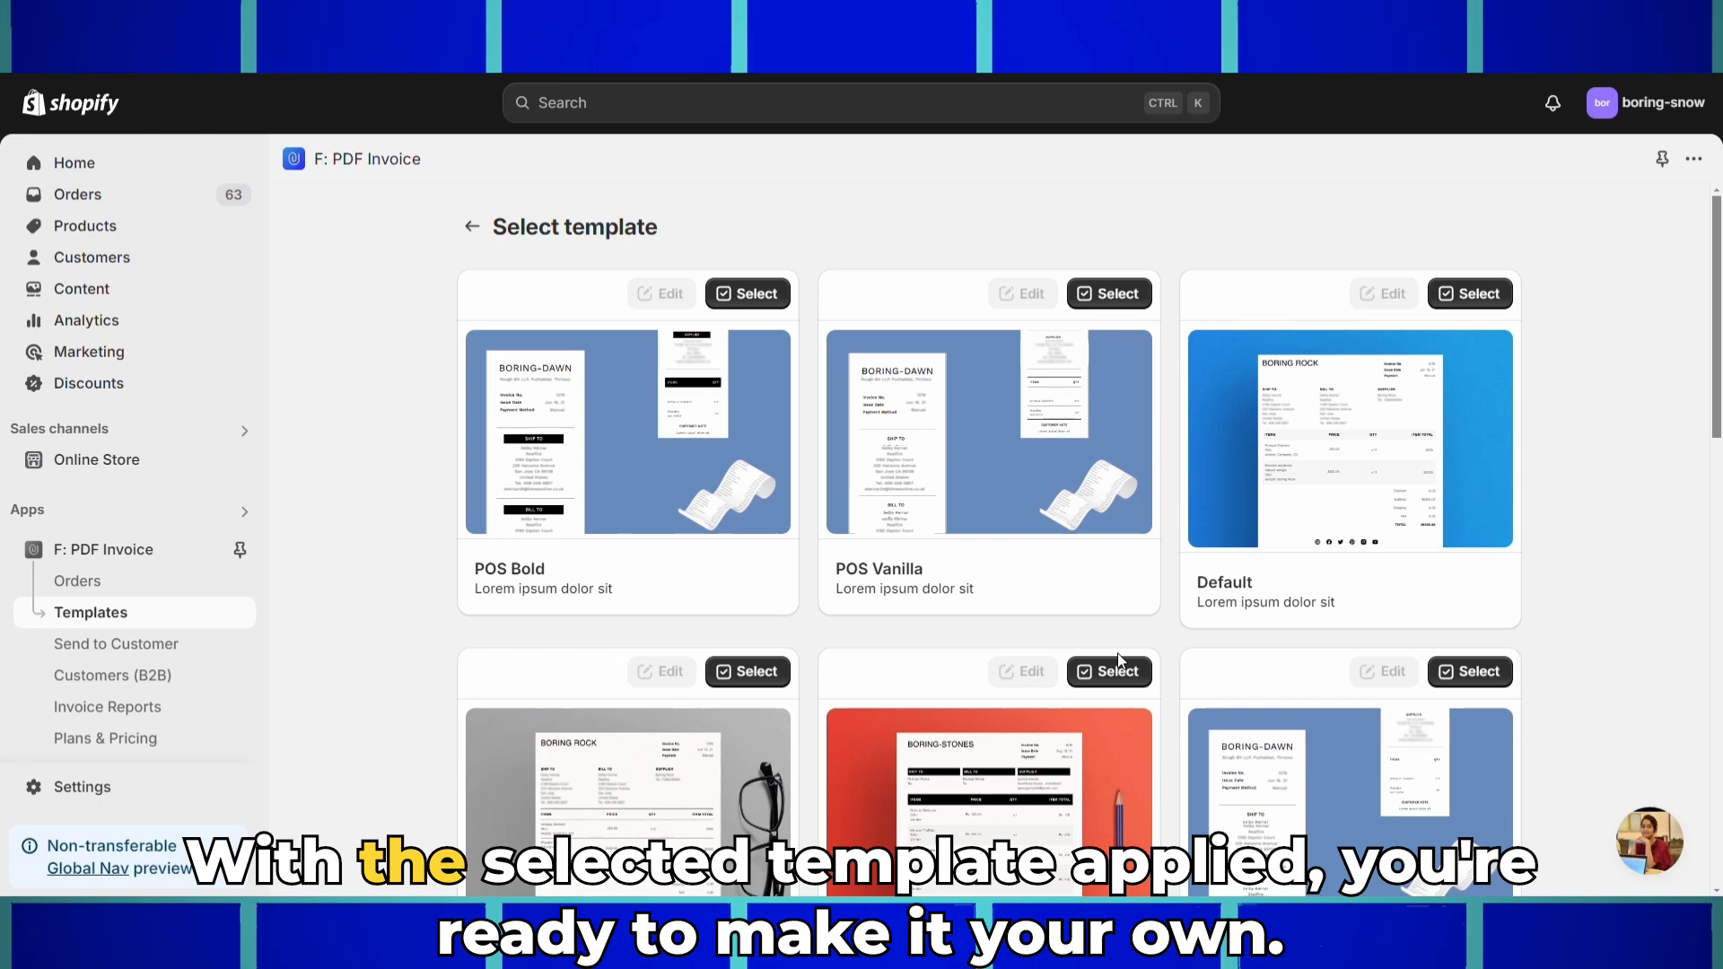
- Set the POS Bold invoice's Branding and Style font size to 10 px and save the template
click(472, 228)
scroll(787, 513, down, 2)
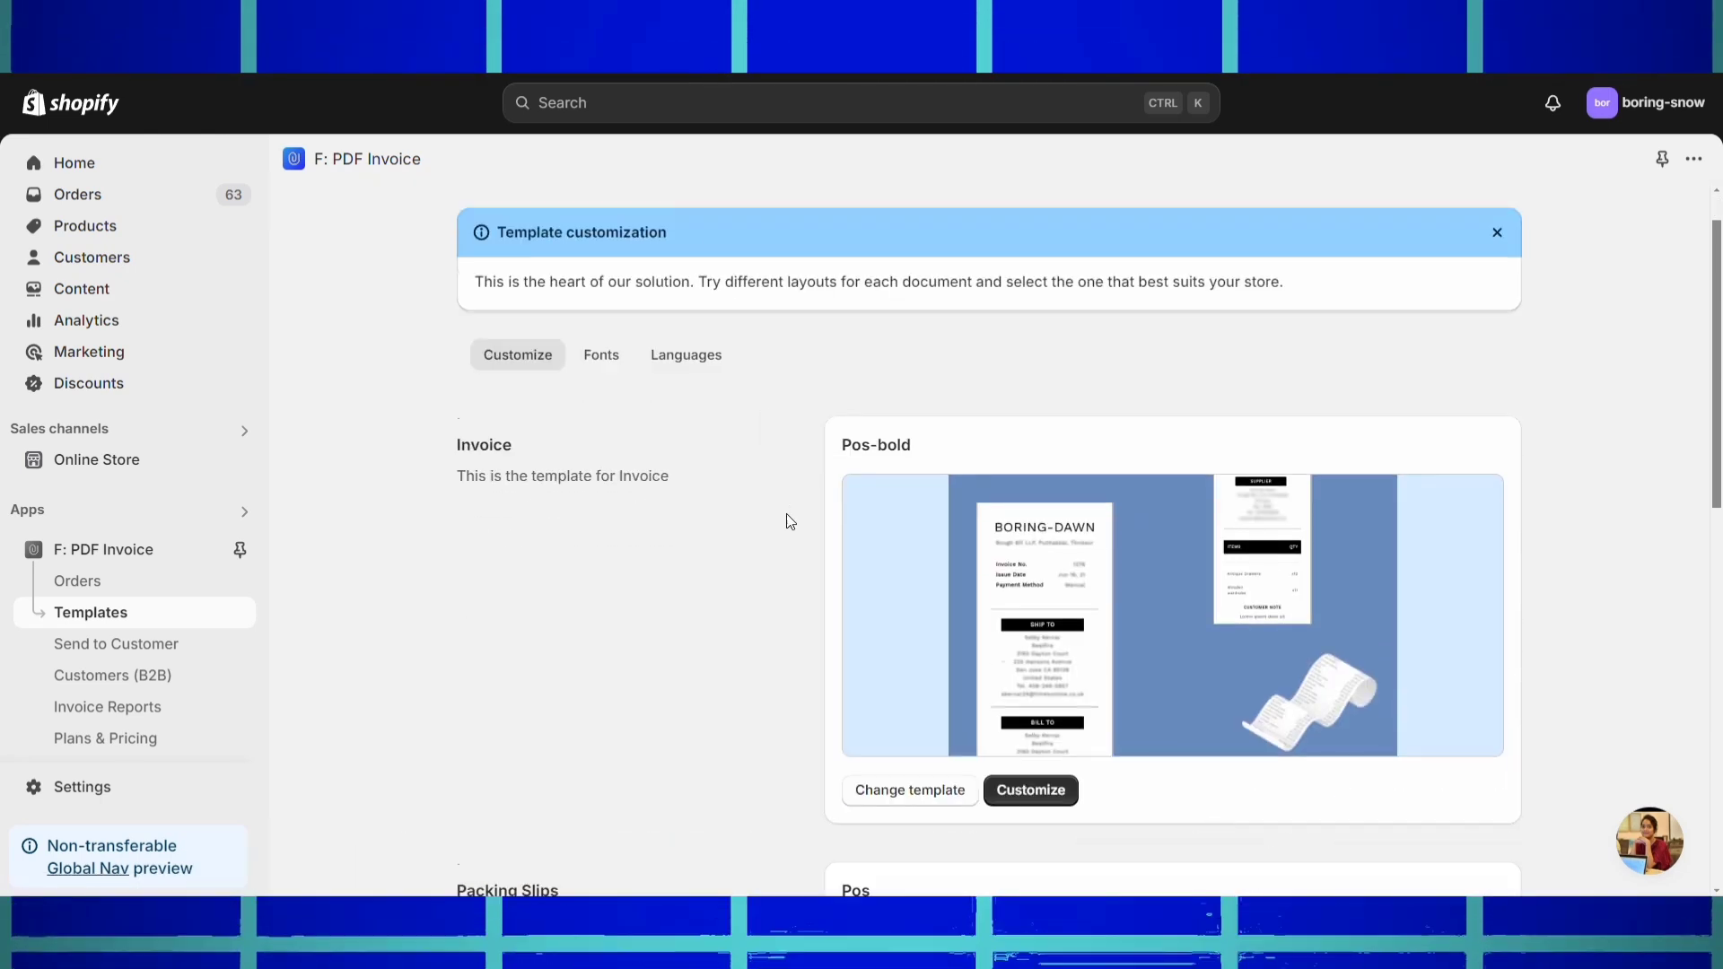
scroll(787, 513, down, 3)
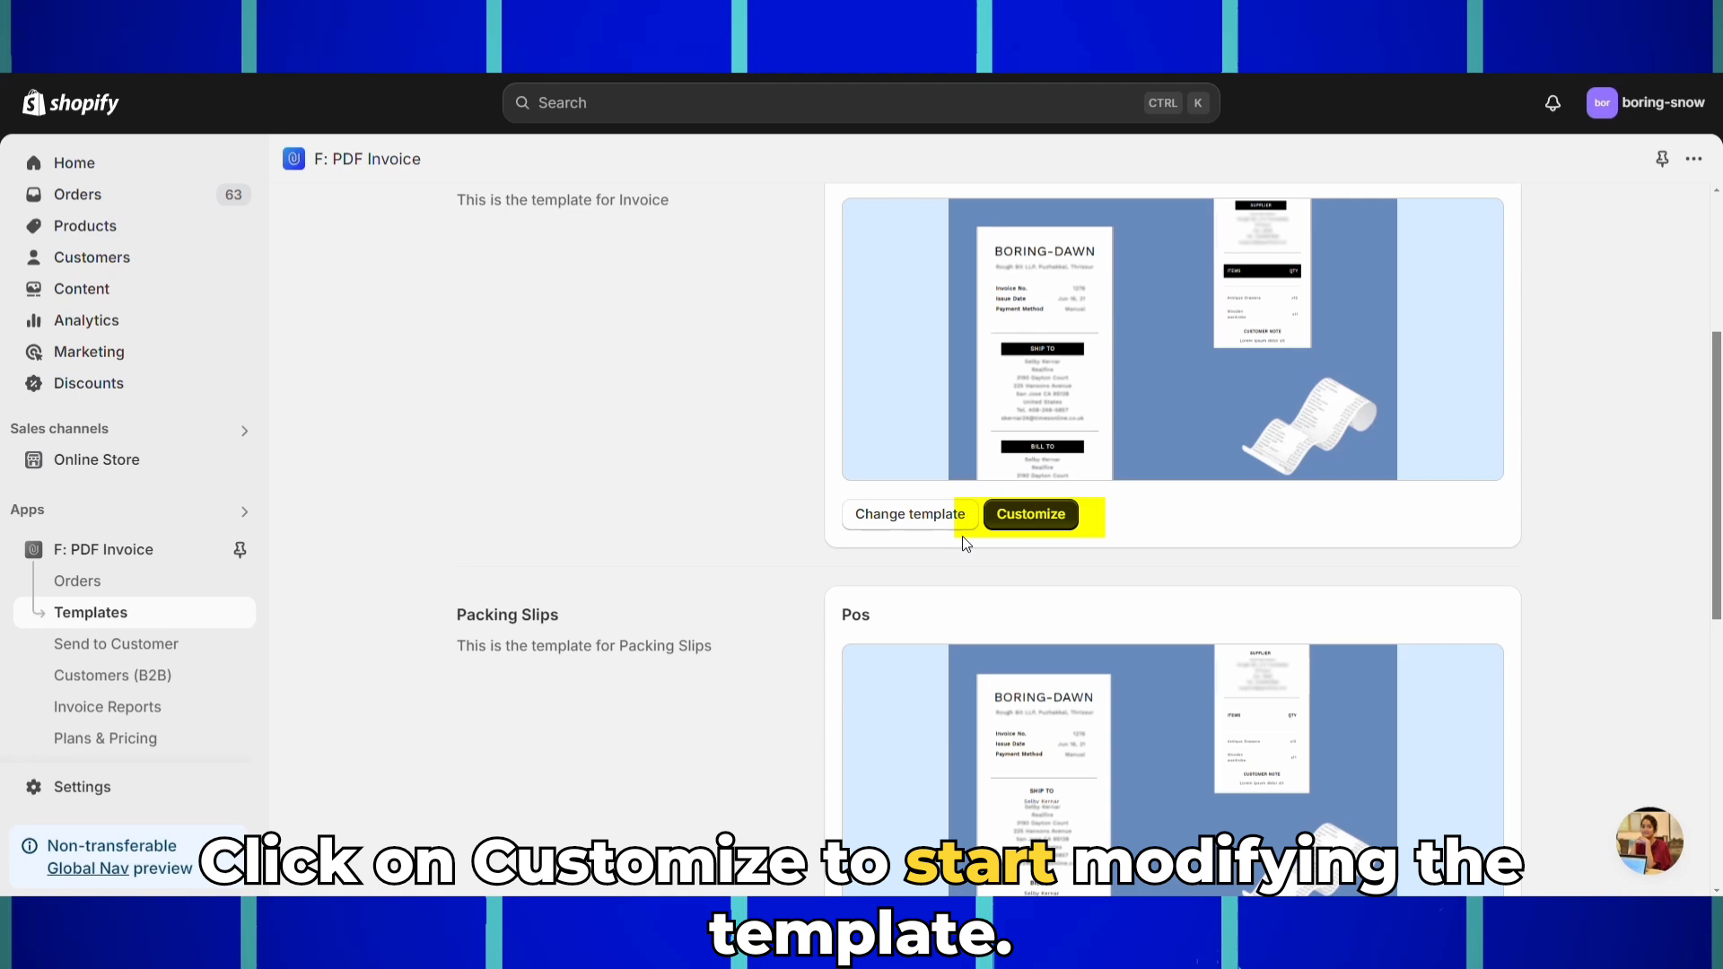
click(1029, 515)
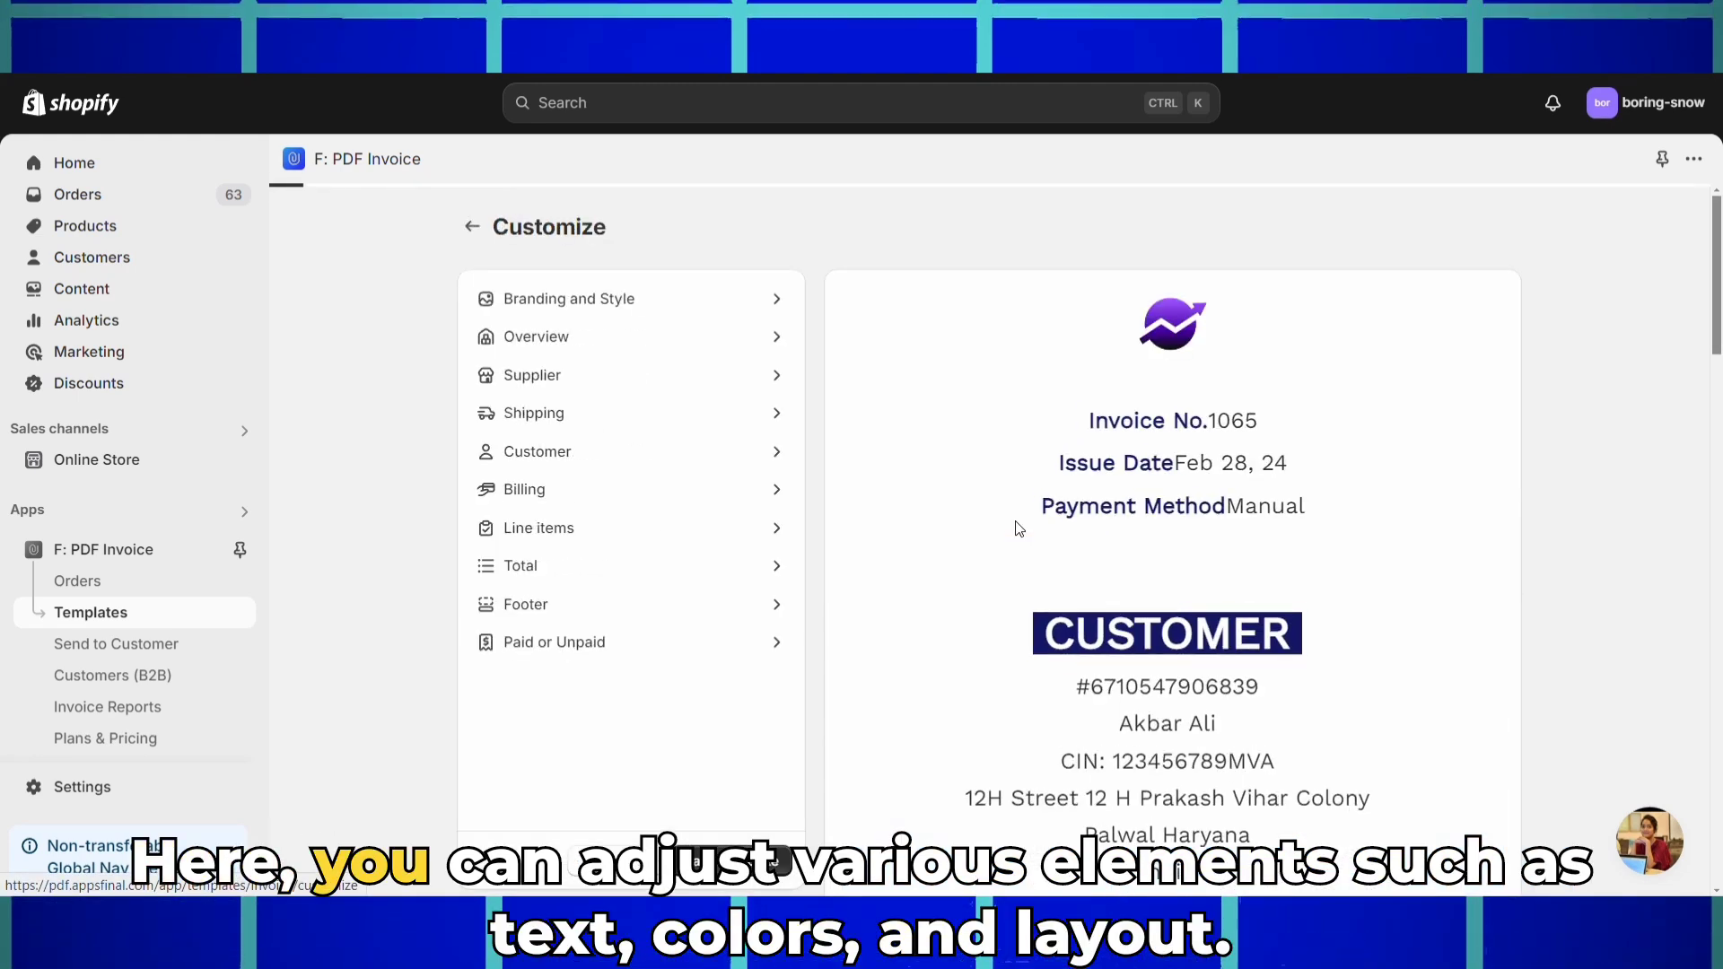
click(661, 294)
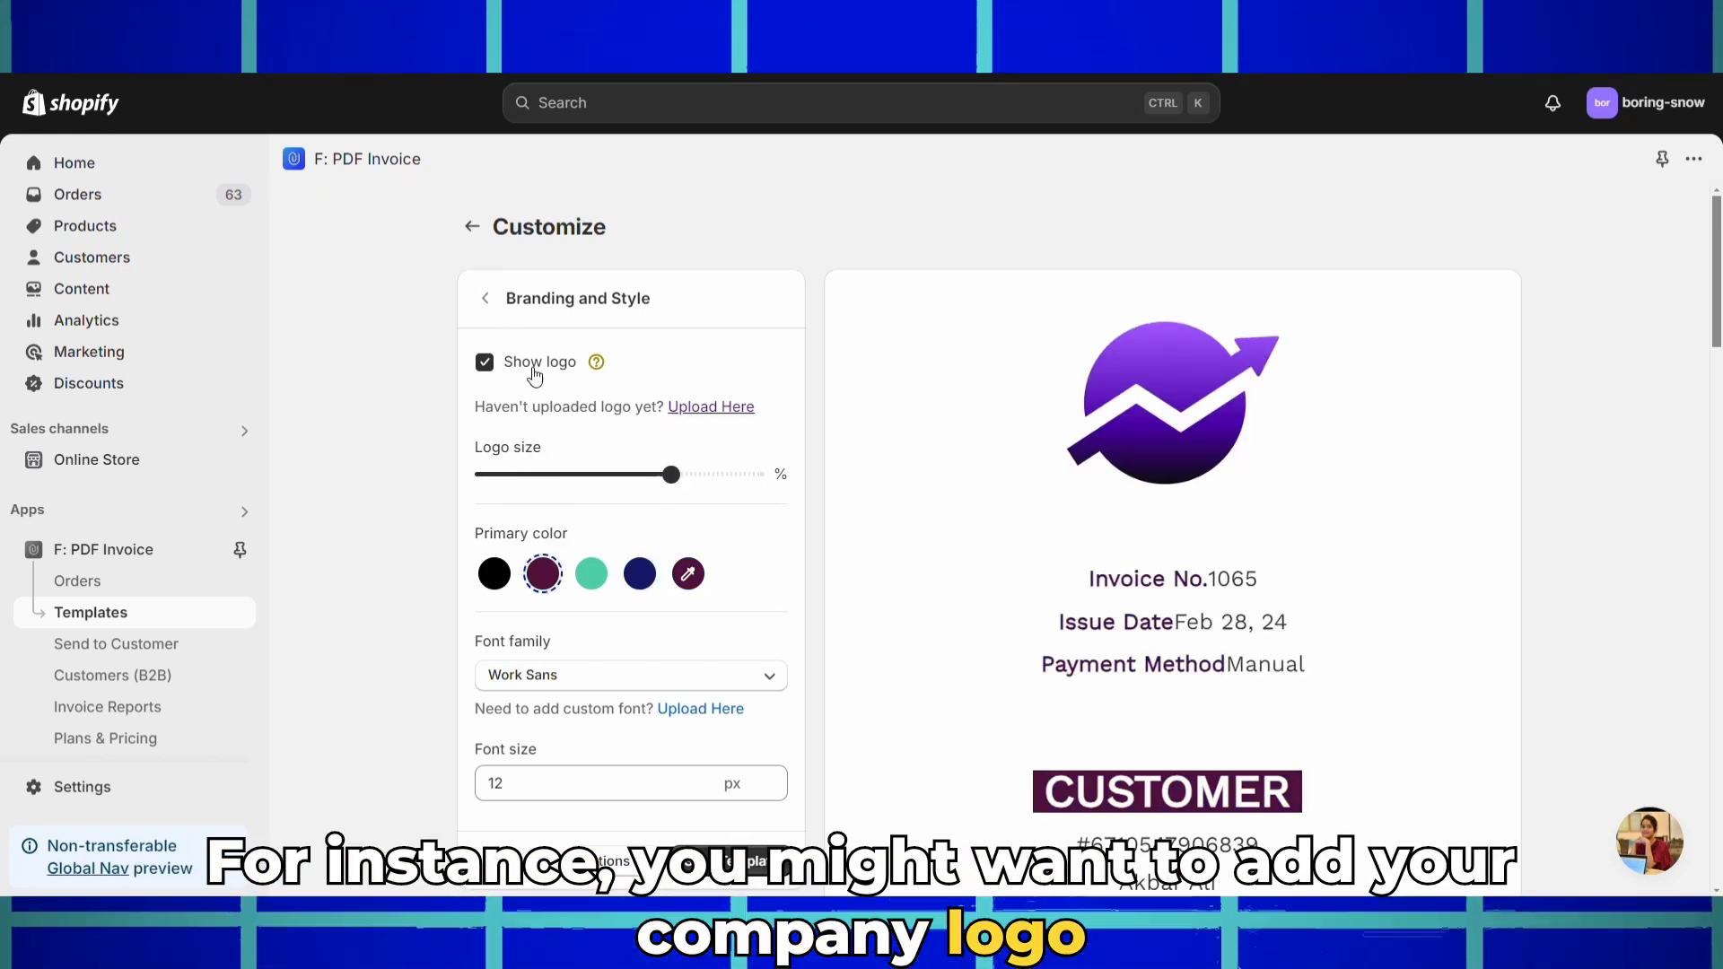
drag(646, 782, 481, 784)
text(10)
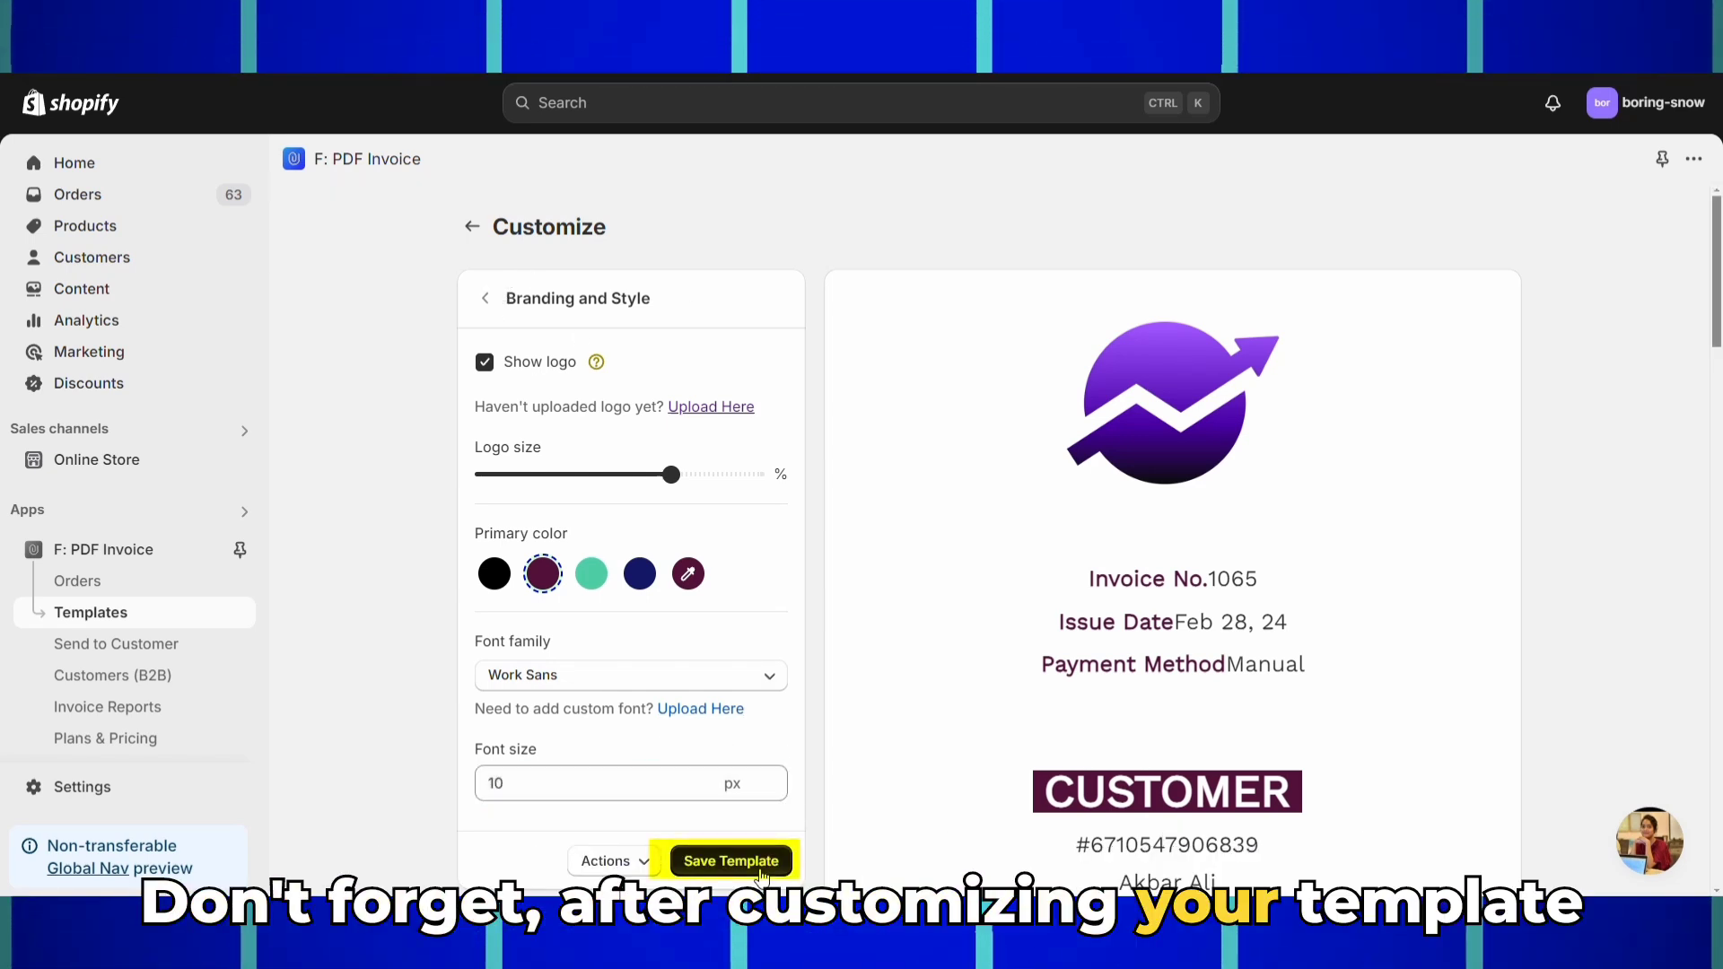
click(762, 863)
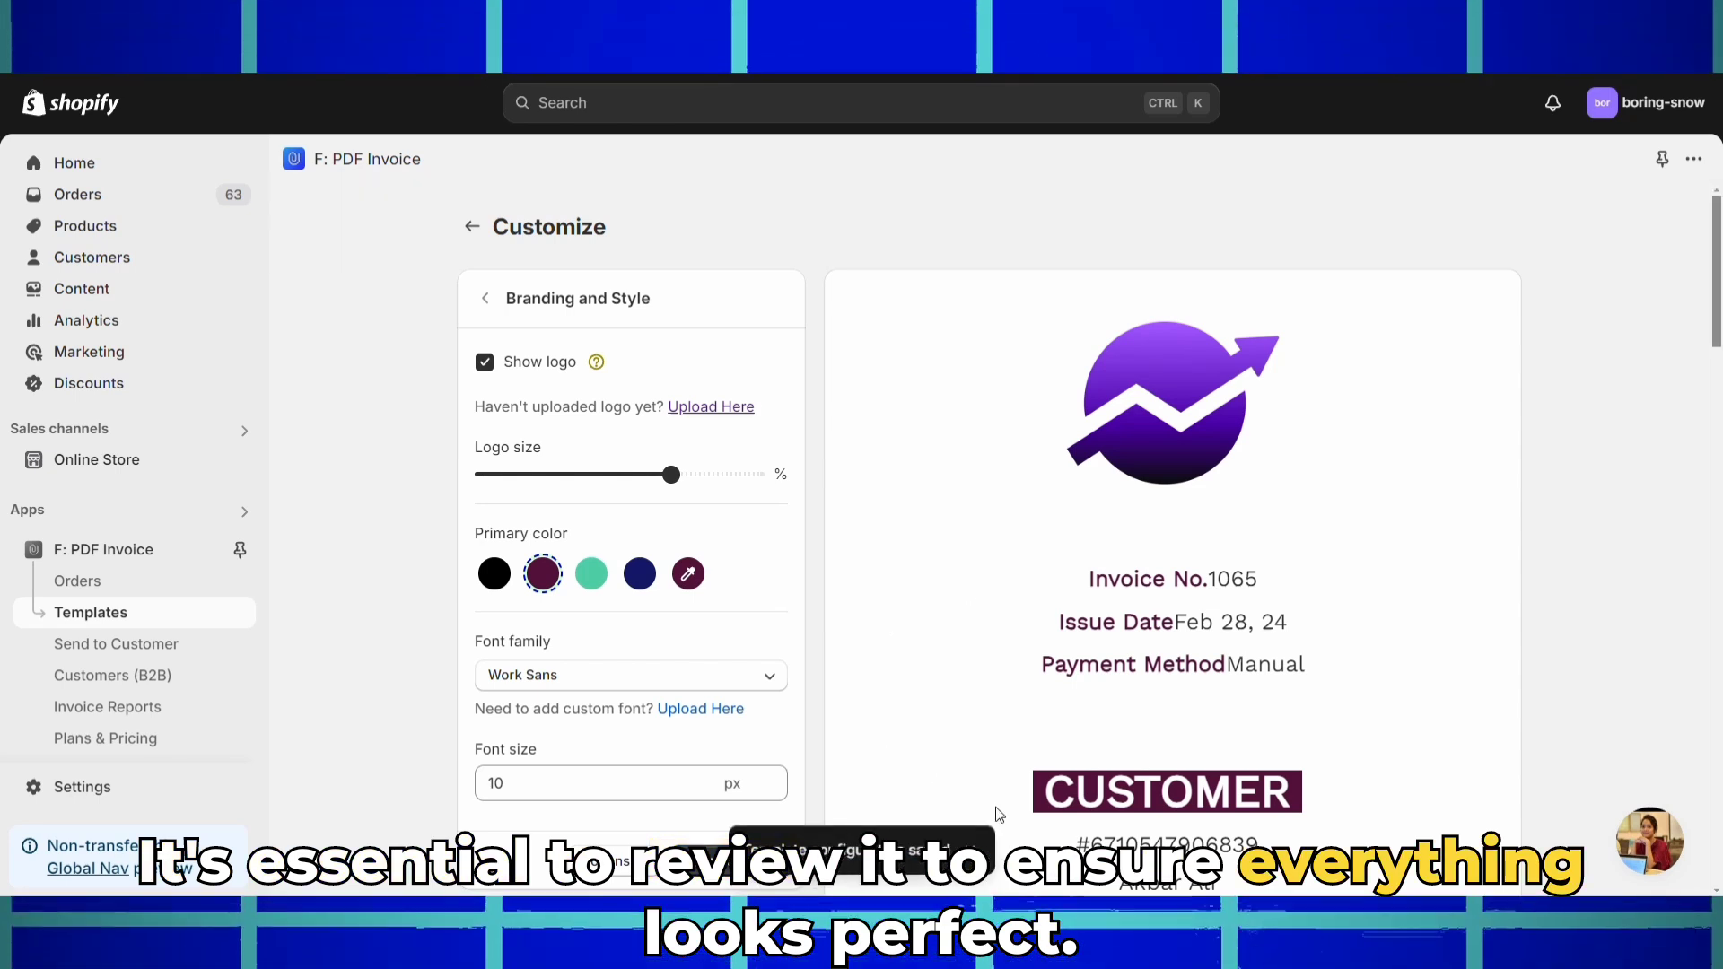
scroll(925, 618, down, 2)
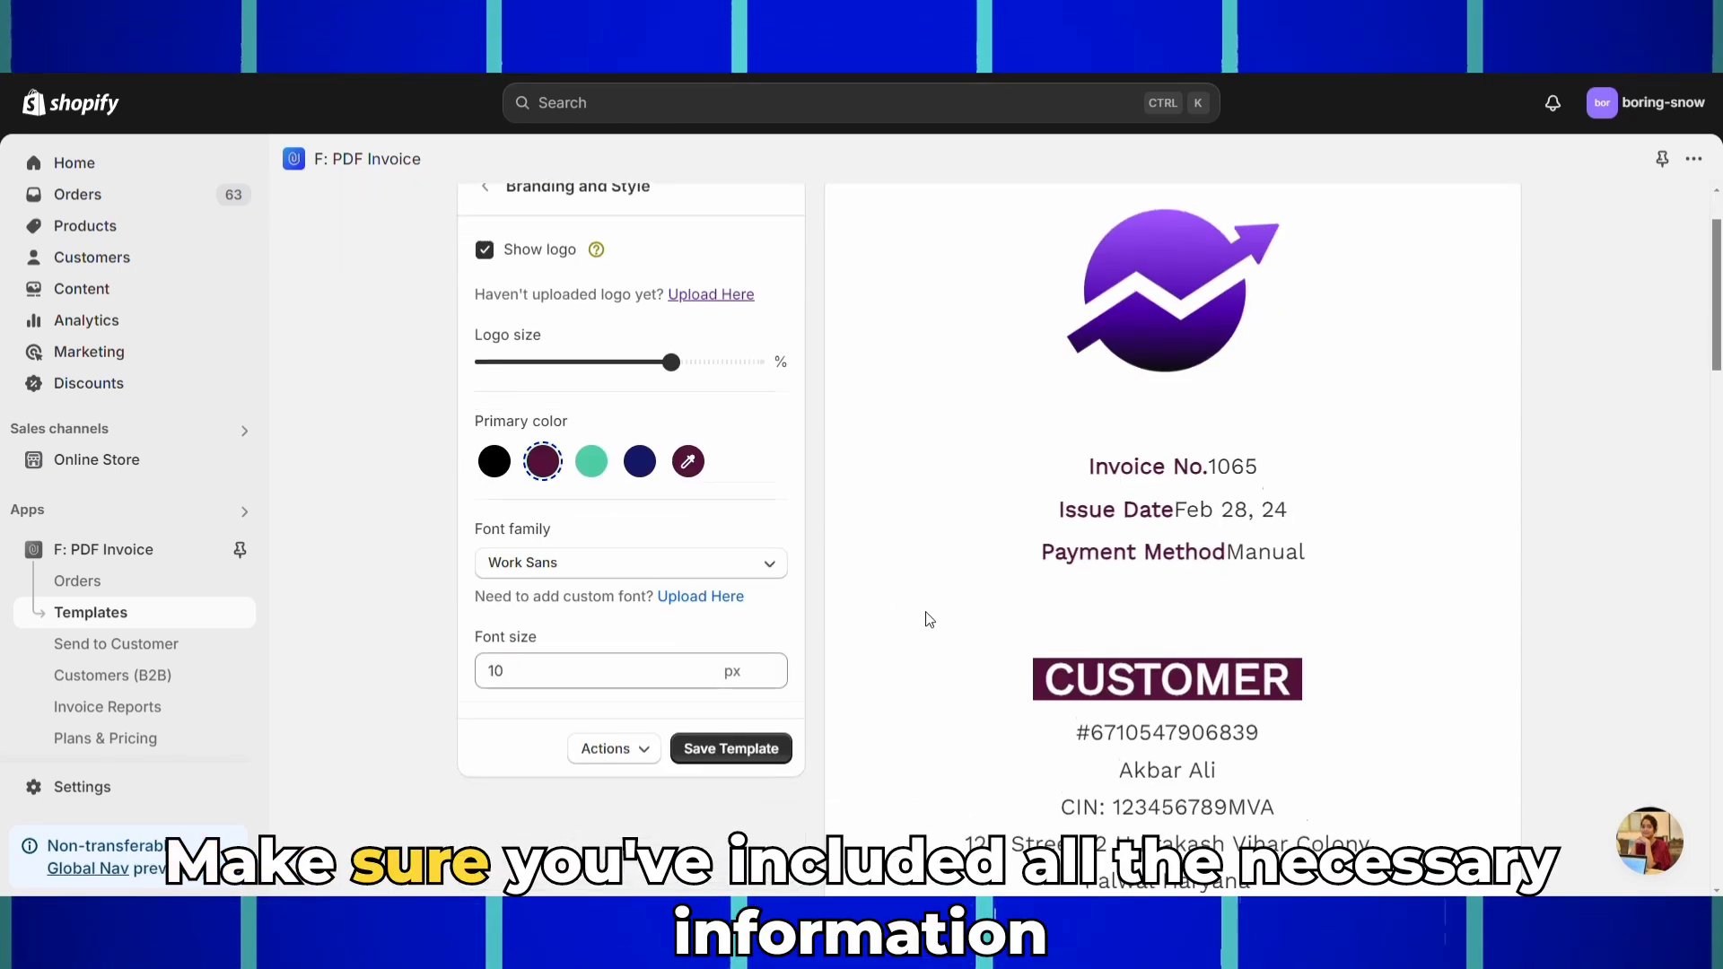
scroll(925, 617, down, 3)
scroll(926, 619, down, 3)
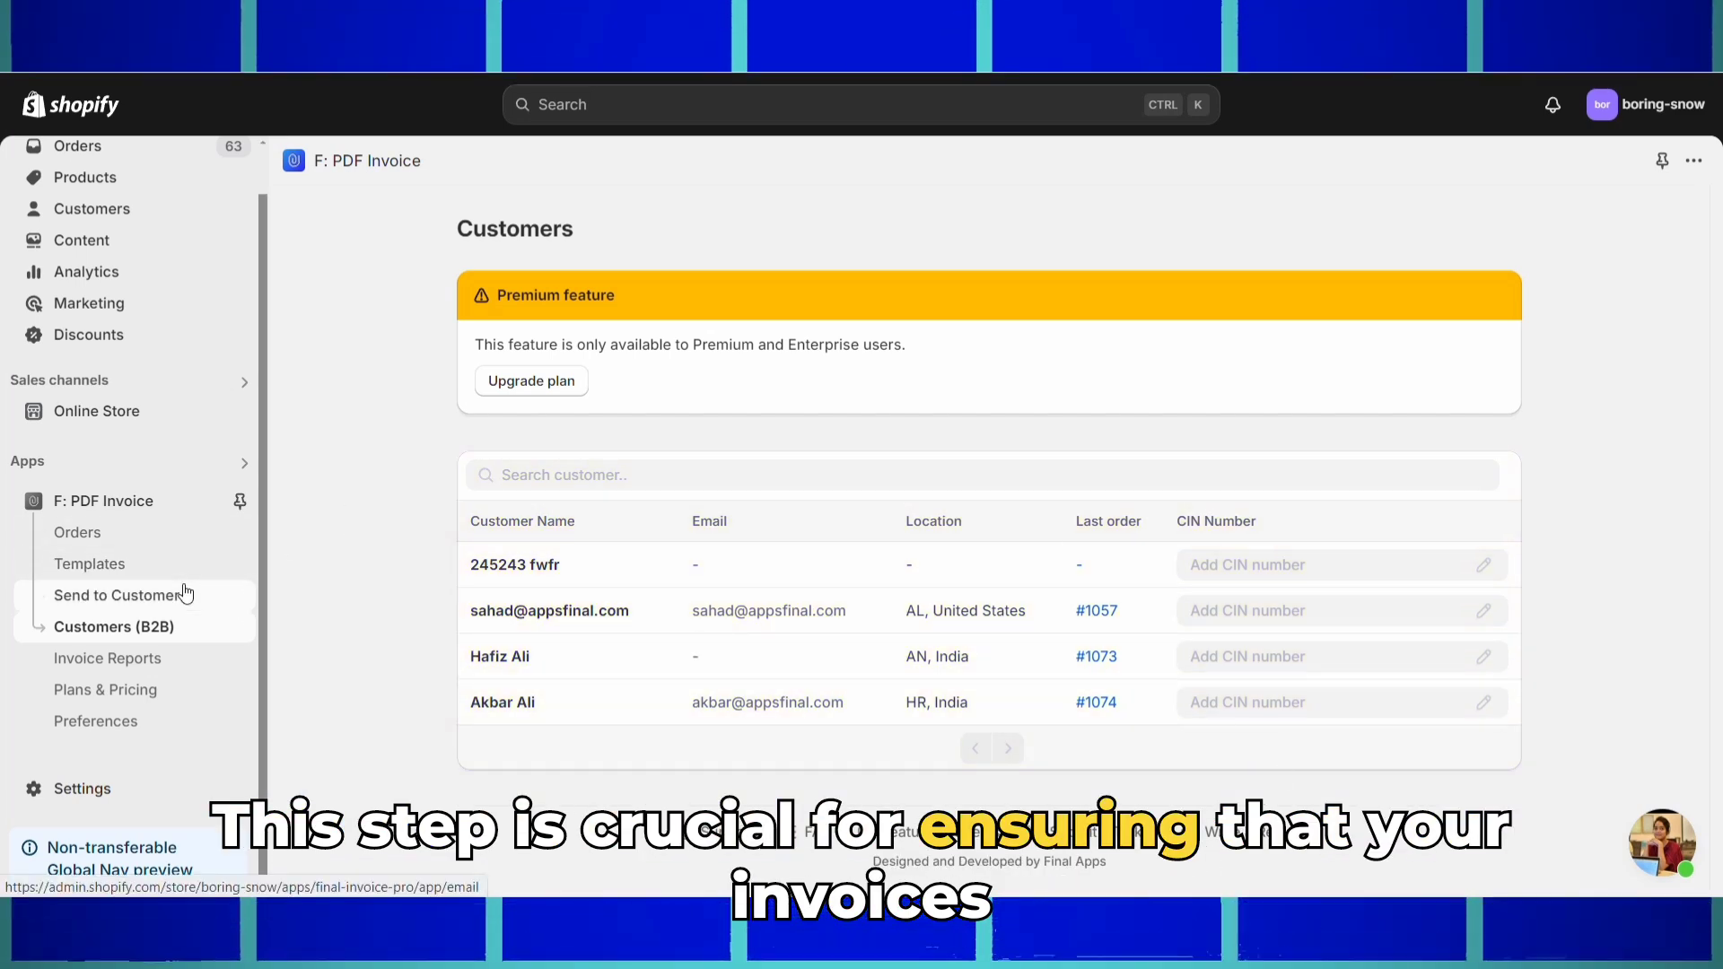
- Open the Invoice snippet generator under Send to Customer and select its 'Download PDF version' label
click(186, 595)
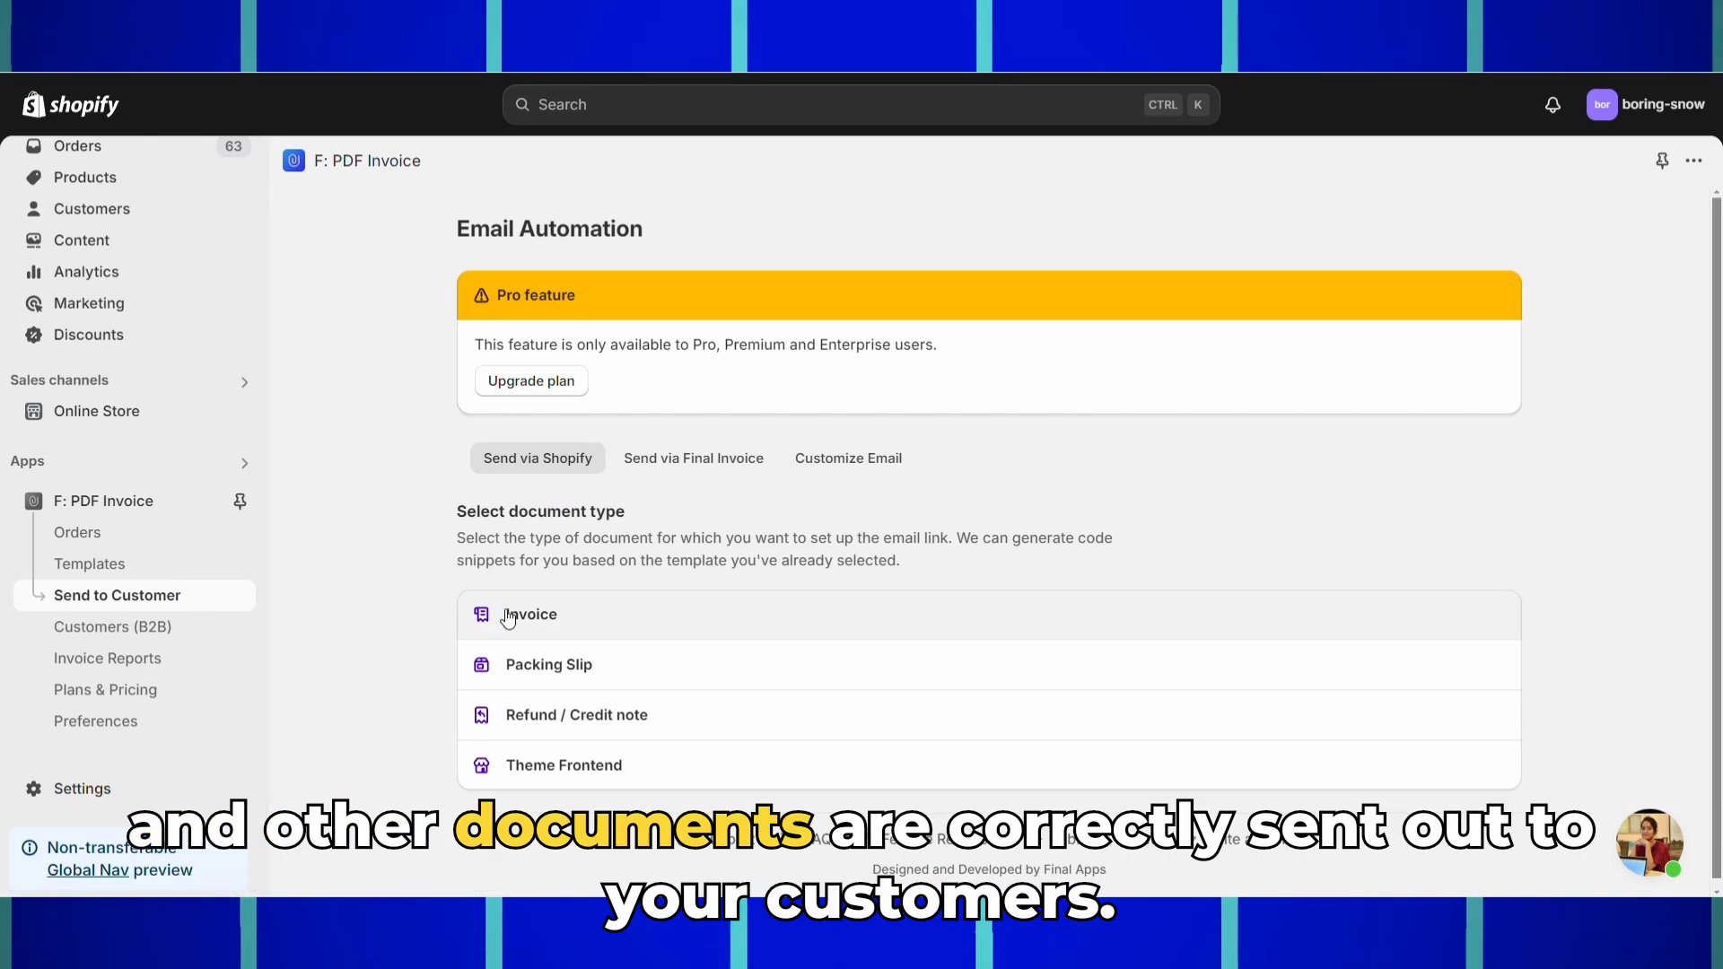
click(508, 615)
click(565, 502)
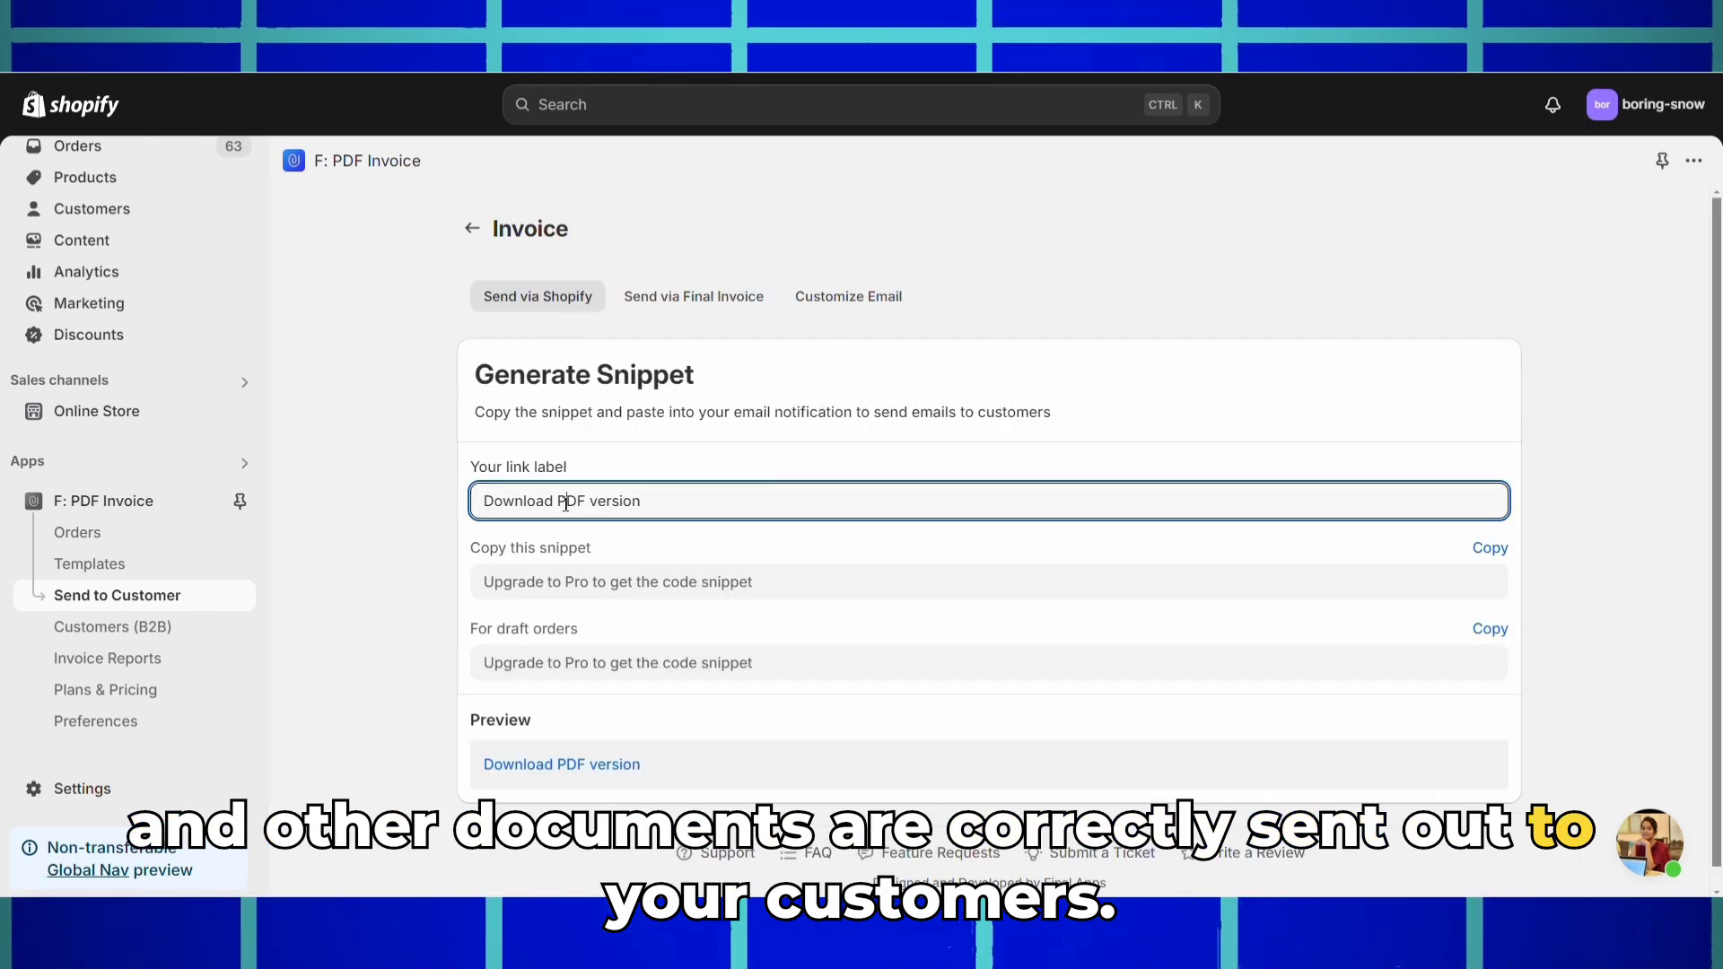